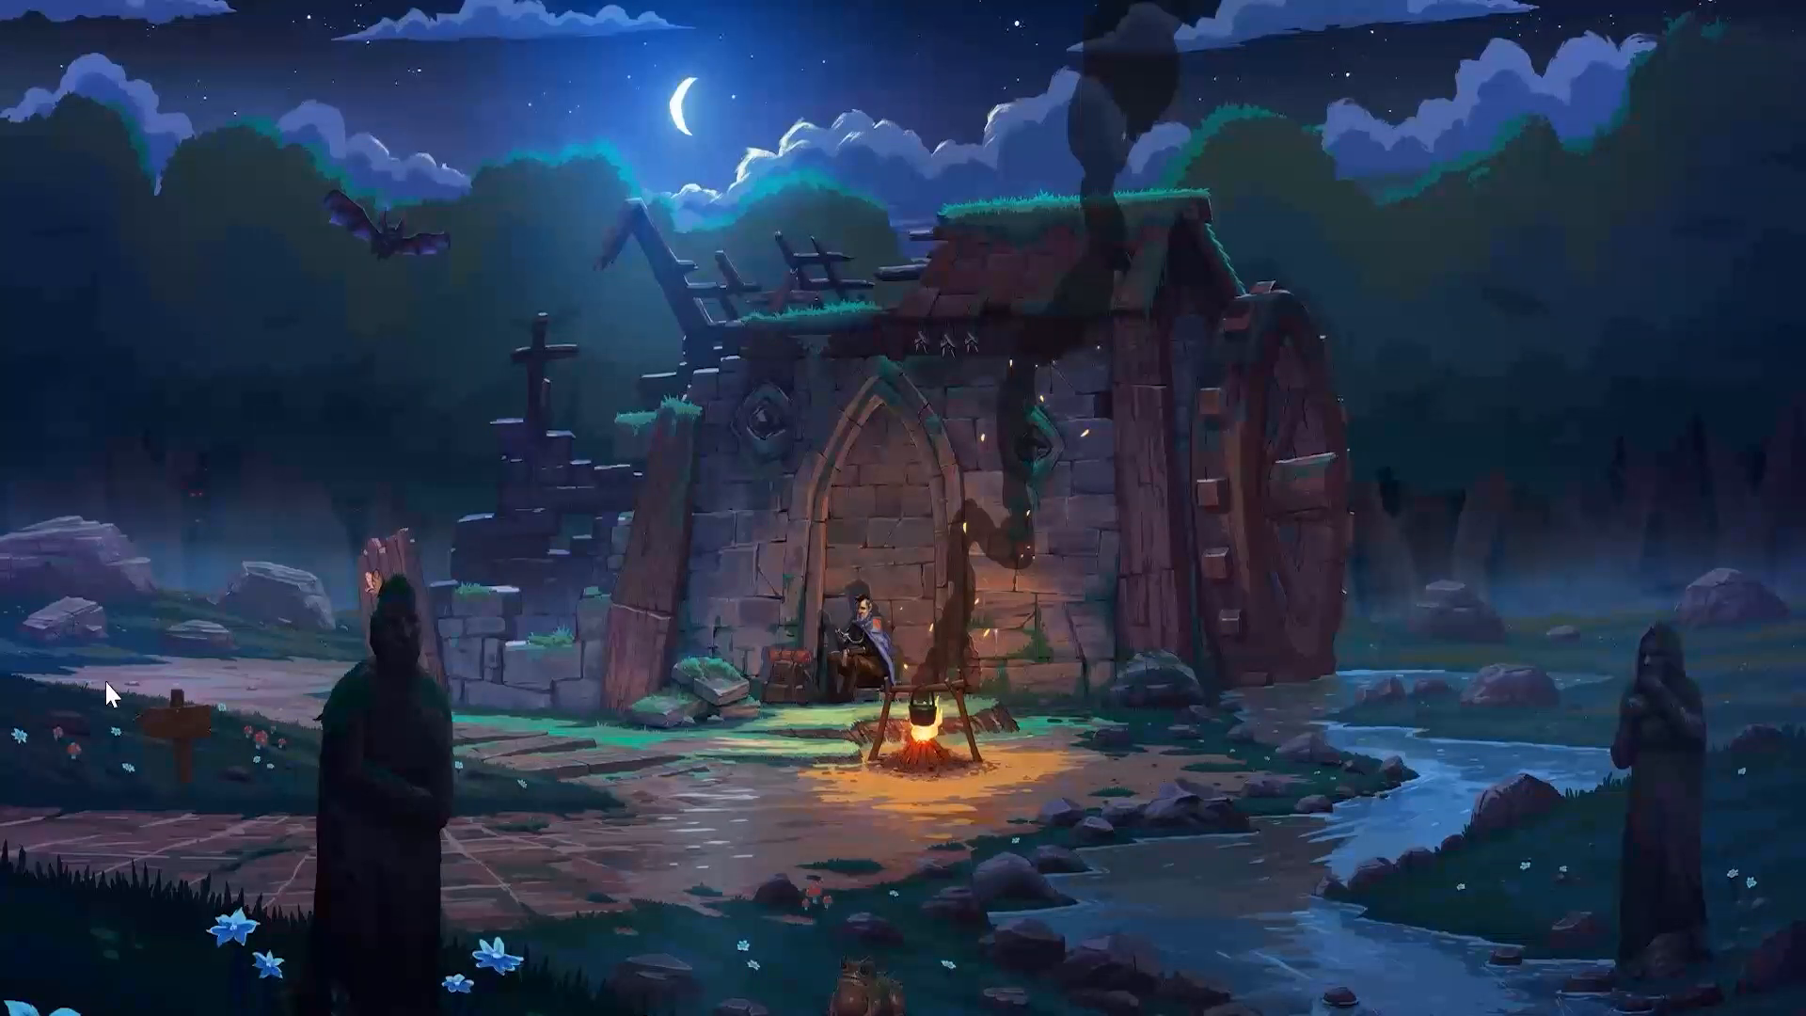
# - Launch Unity Hub and open the belajargame project
pyautogui.press('super')
pyautogui.write('unity')
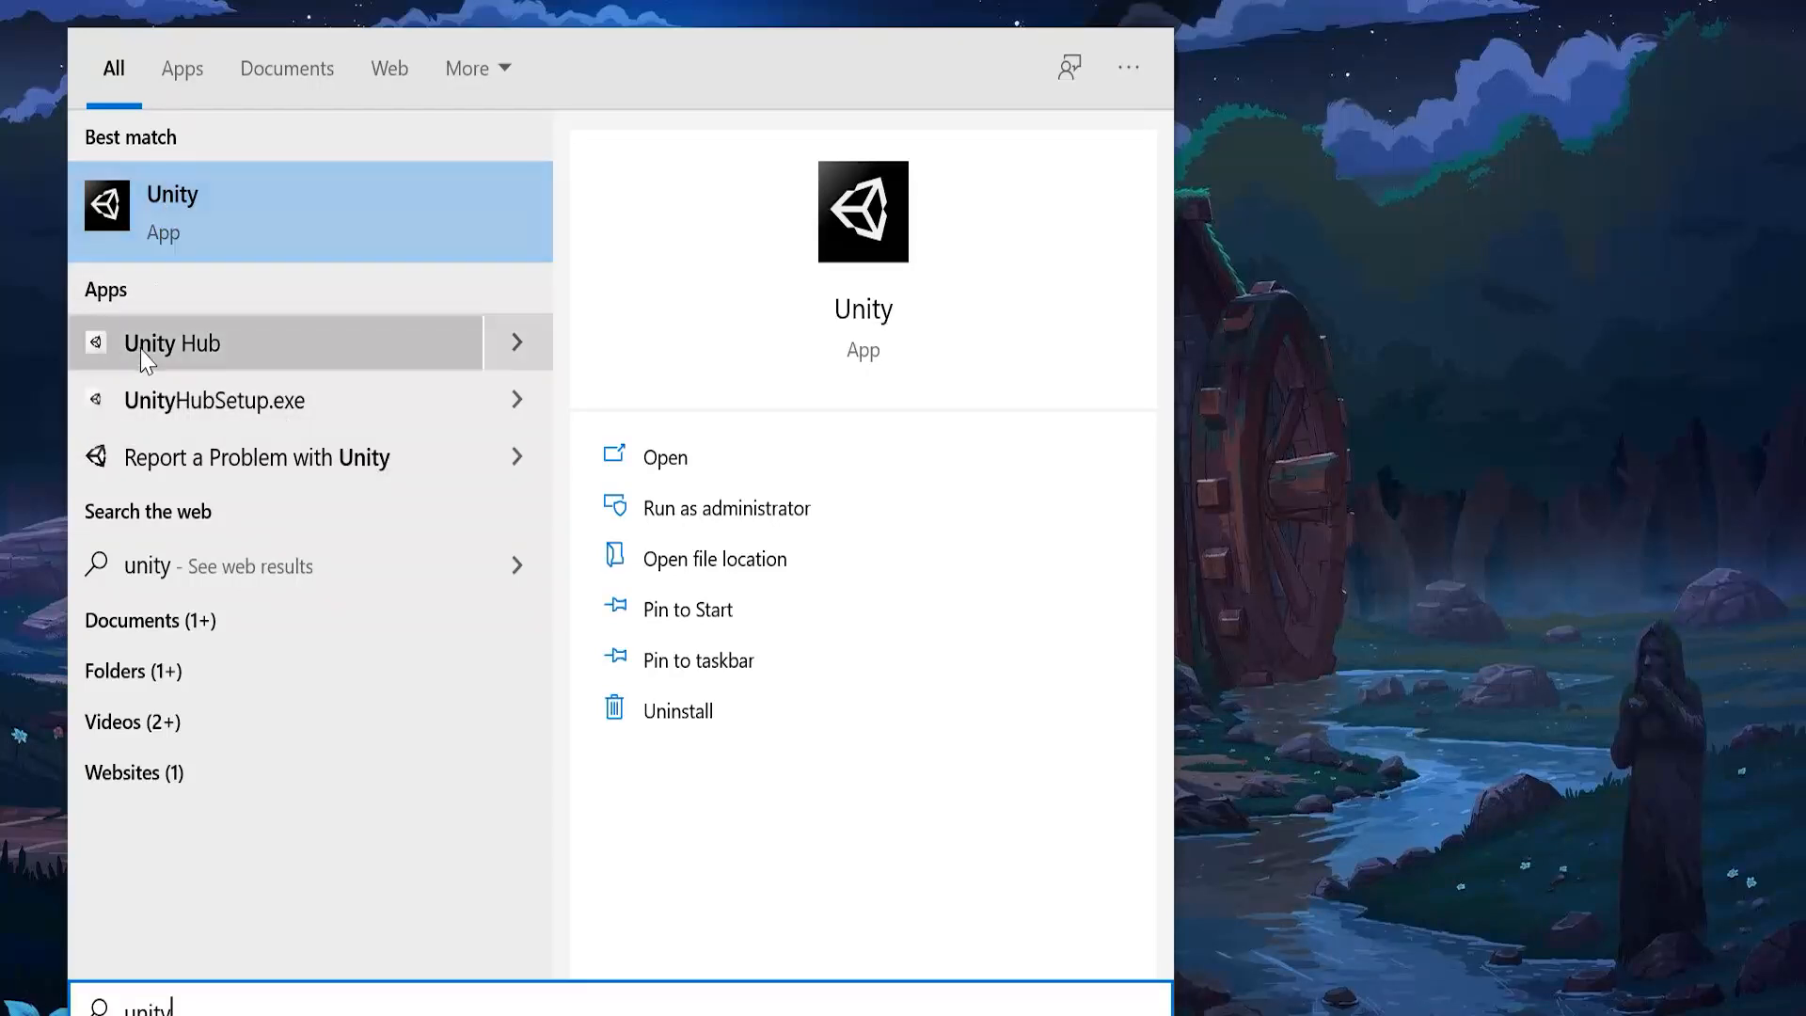
pyautogui.click(168, 195)
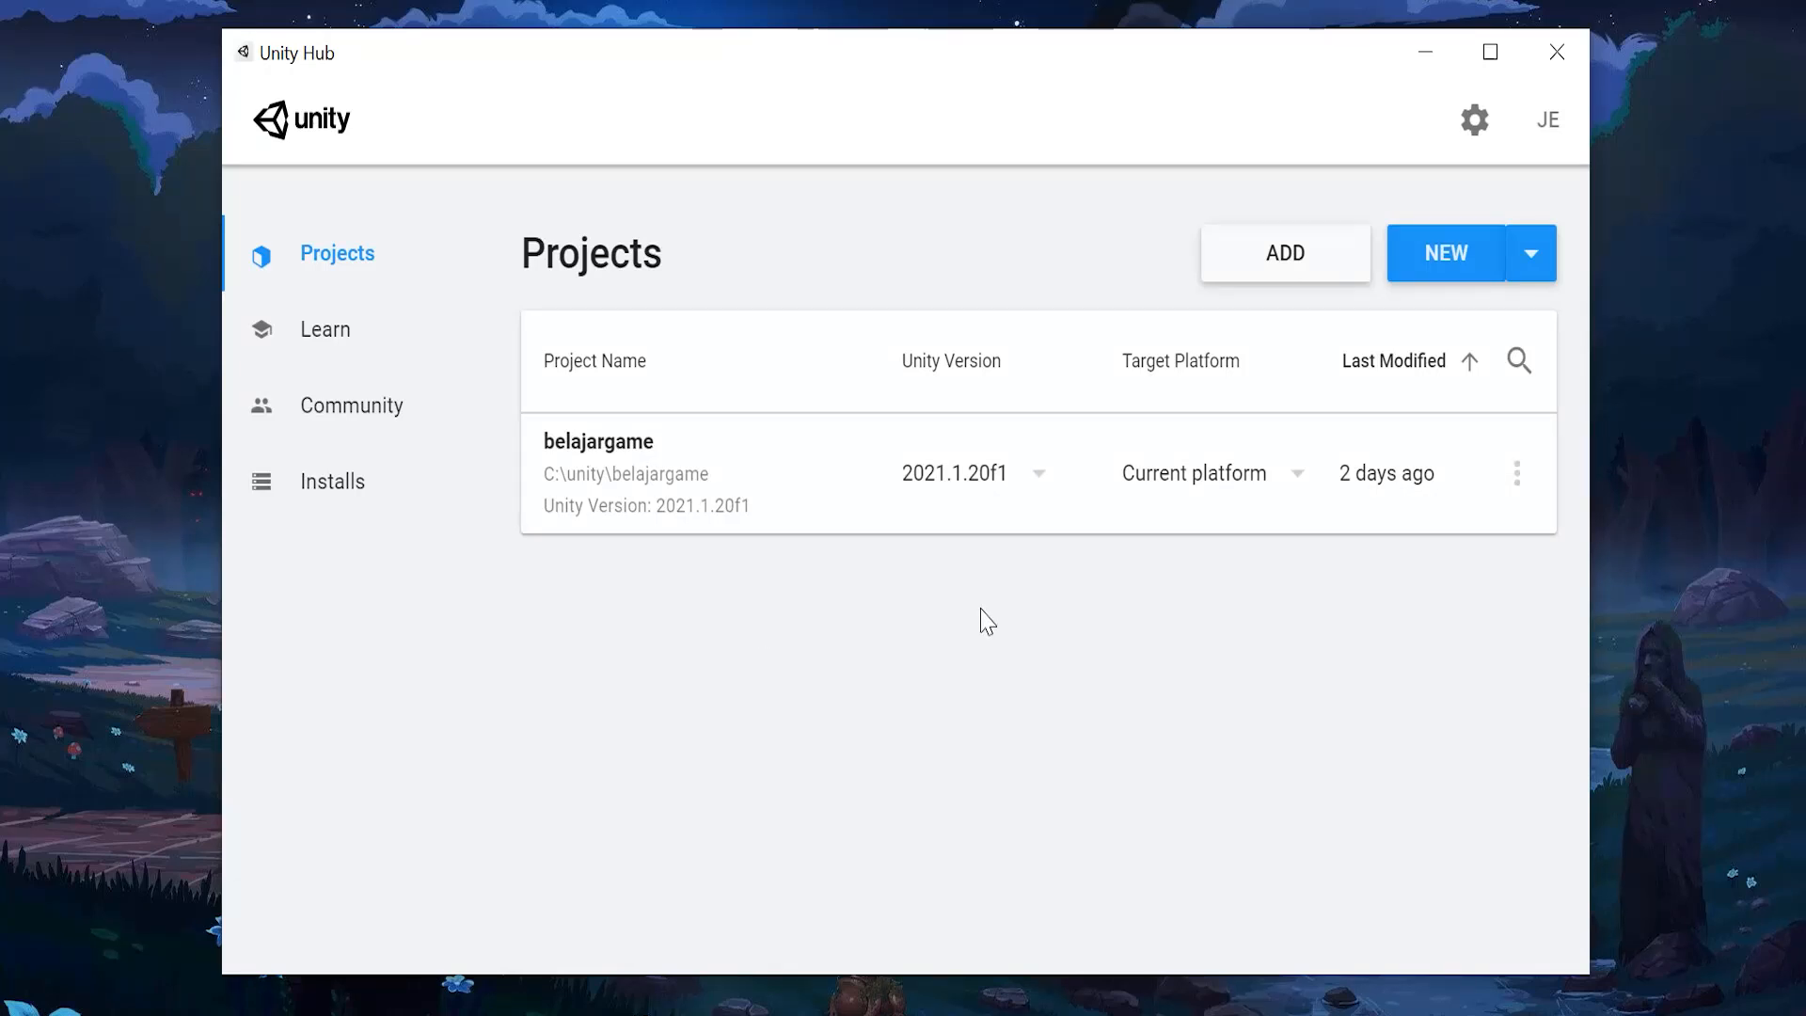
pyautogui.click(604, 450)
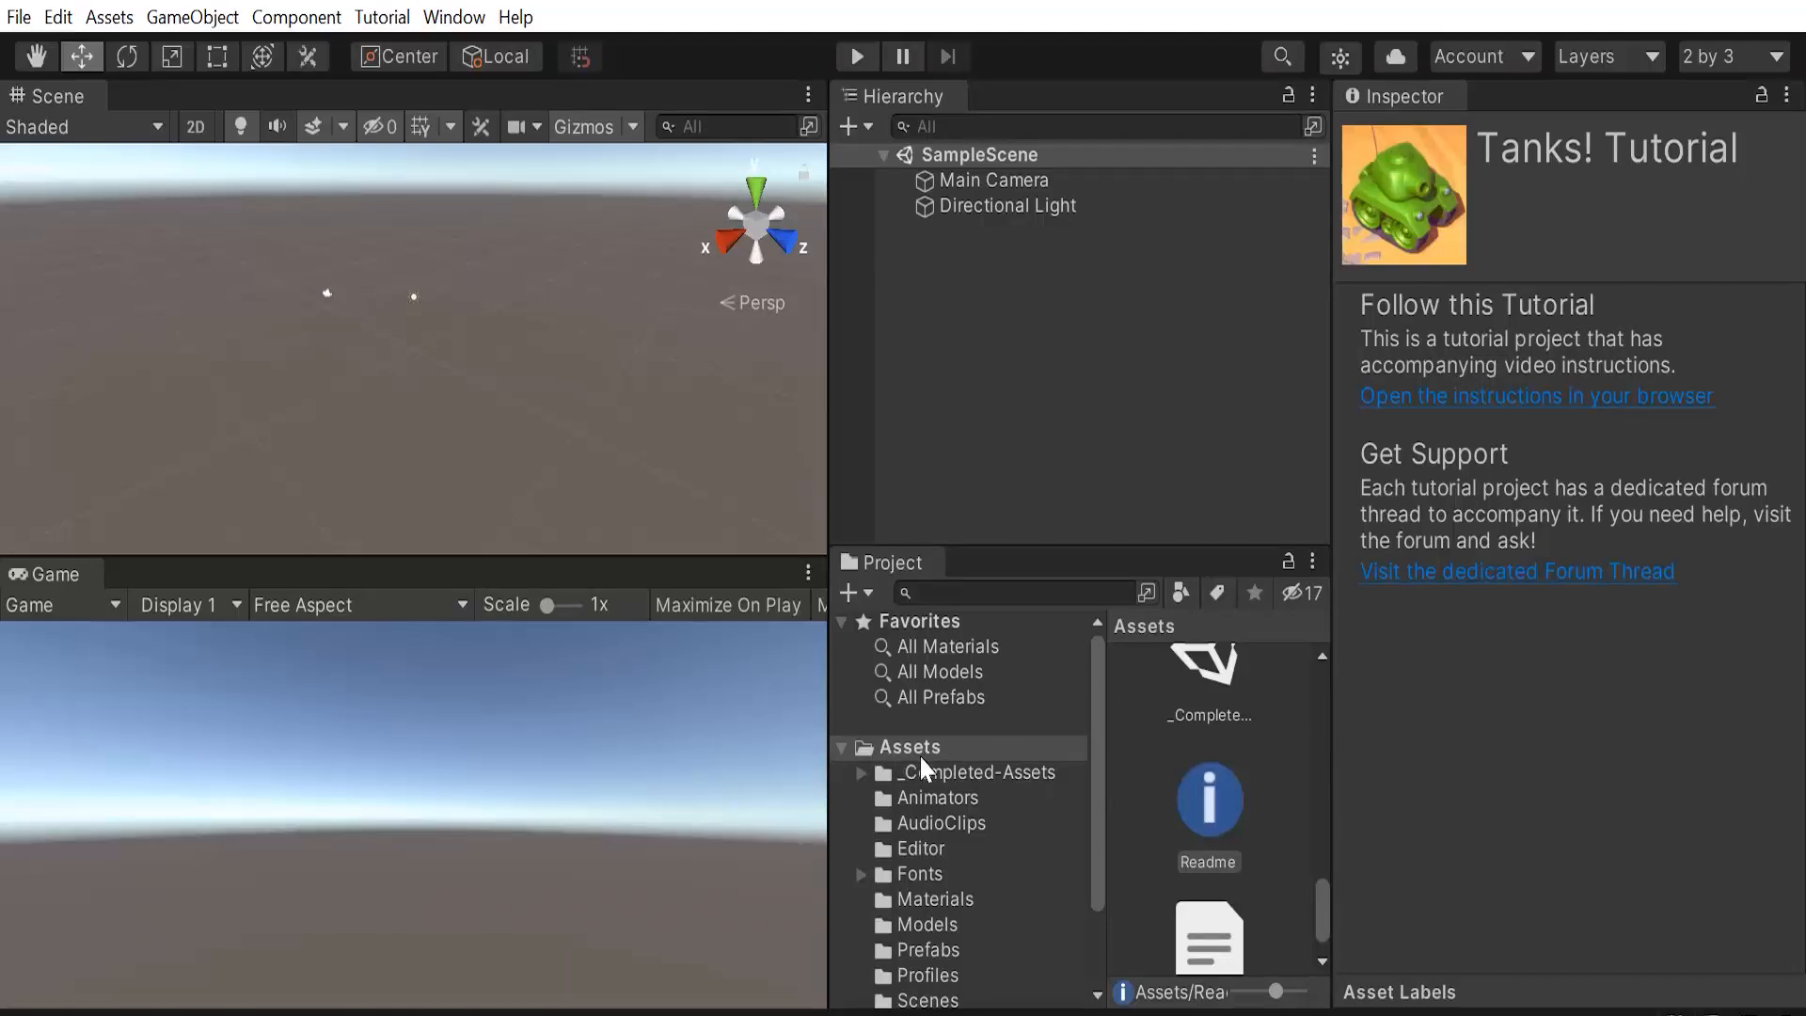
# - Create a folder named Game Basic directly inside the project's Assets folder
pyautogui.moveTo(1097, 736); pyautogui.dragTo(1097, 749)
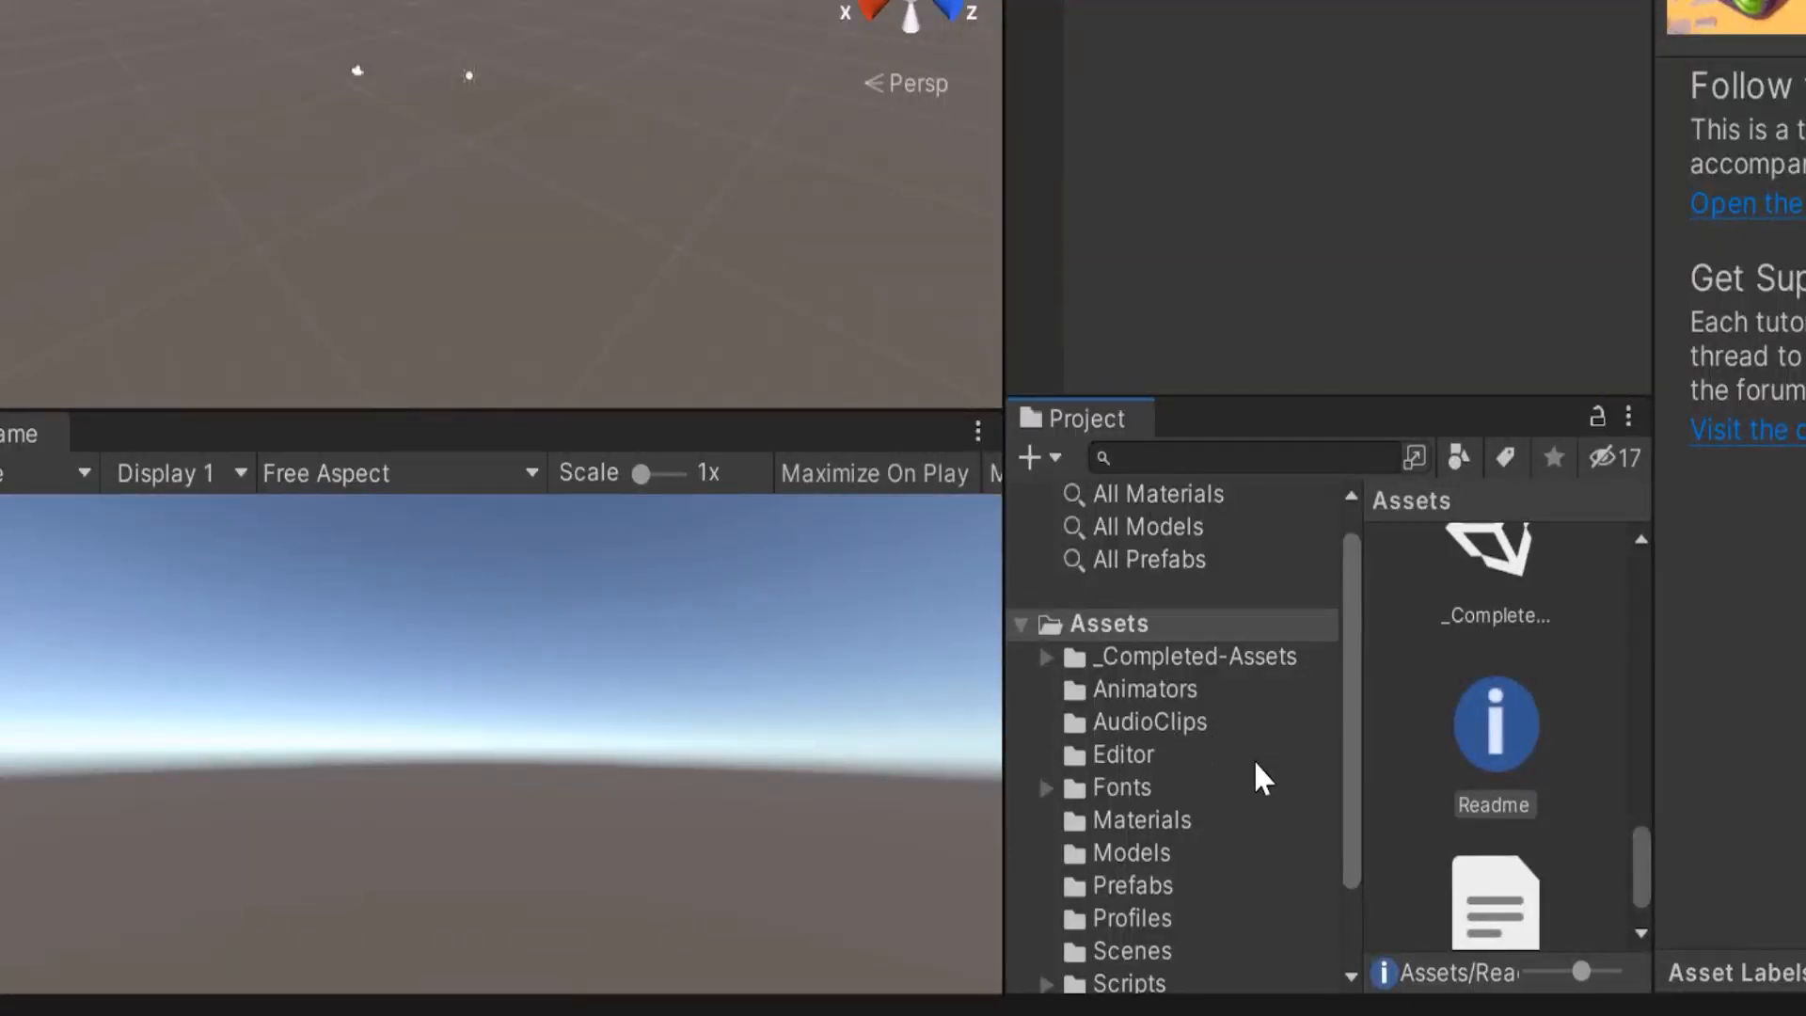
pyautogui.scroll(-3, 1253, 759)
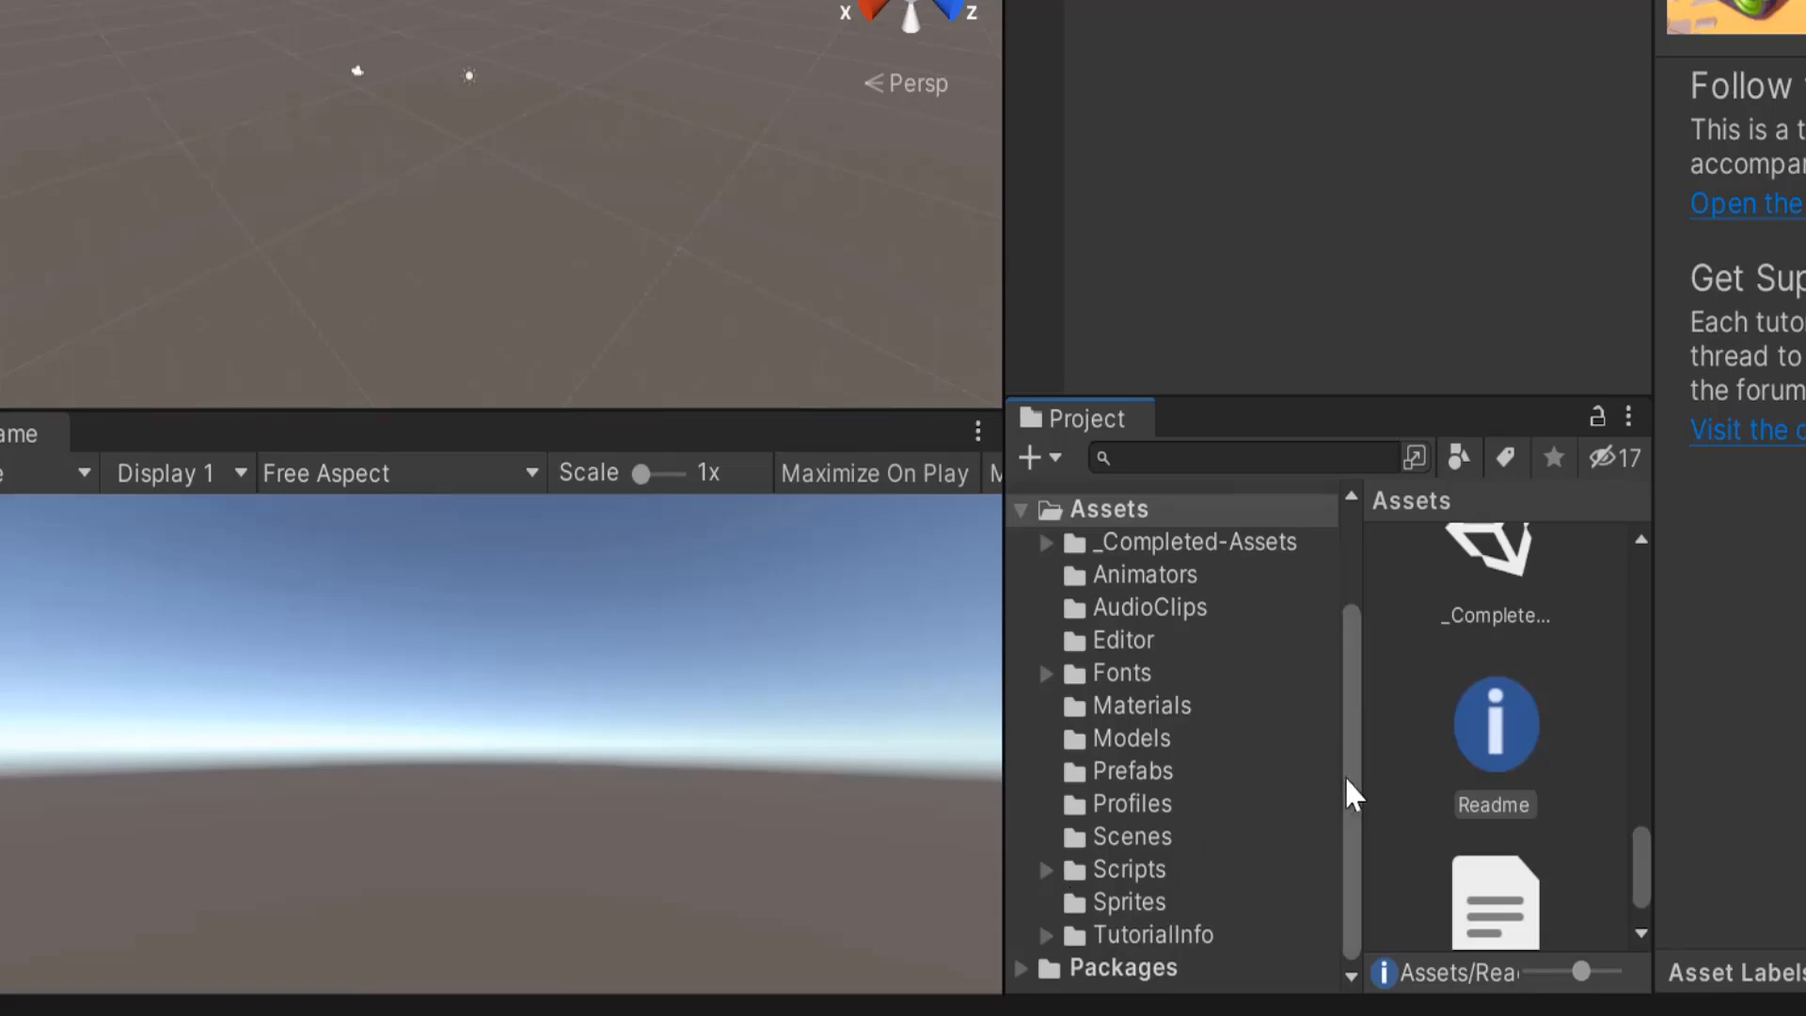
pyautogui.moveTo(1357, 684); pyautogui.dragTo(1363, 584)
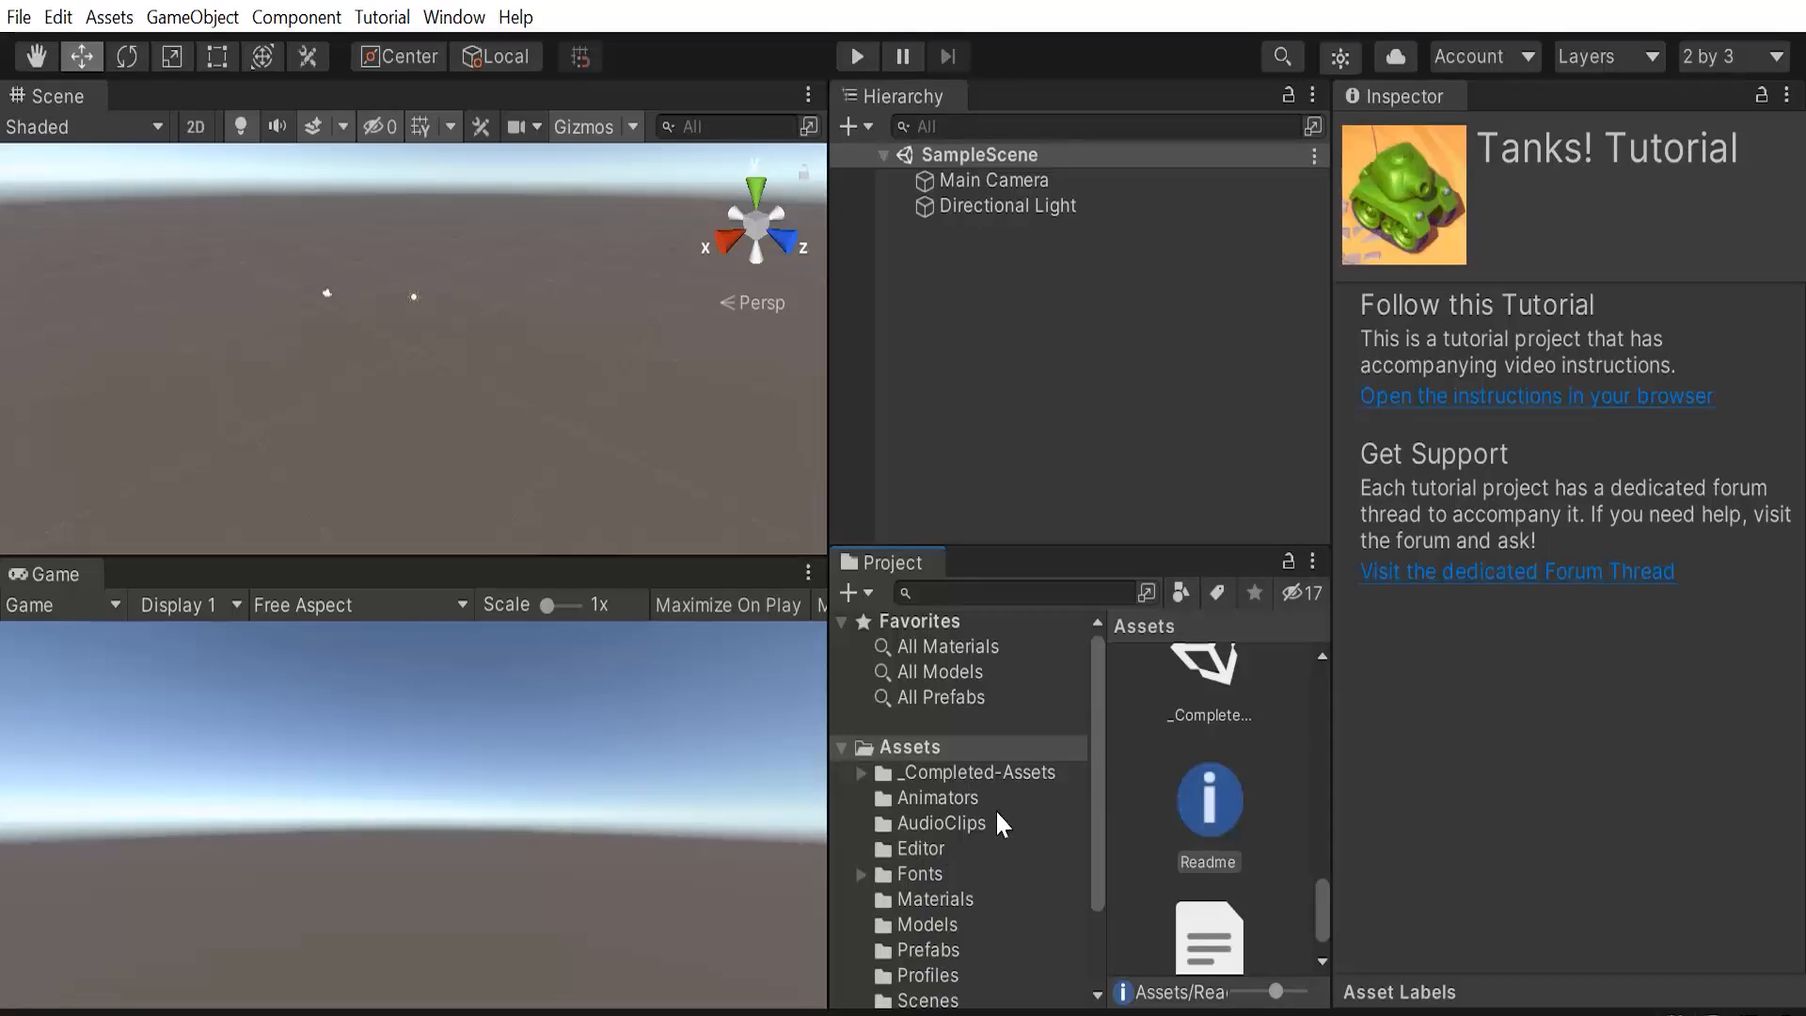
pyautogui.click(901, 748)
pyautogui.rightClick(912, 749)
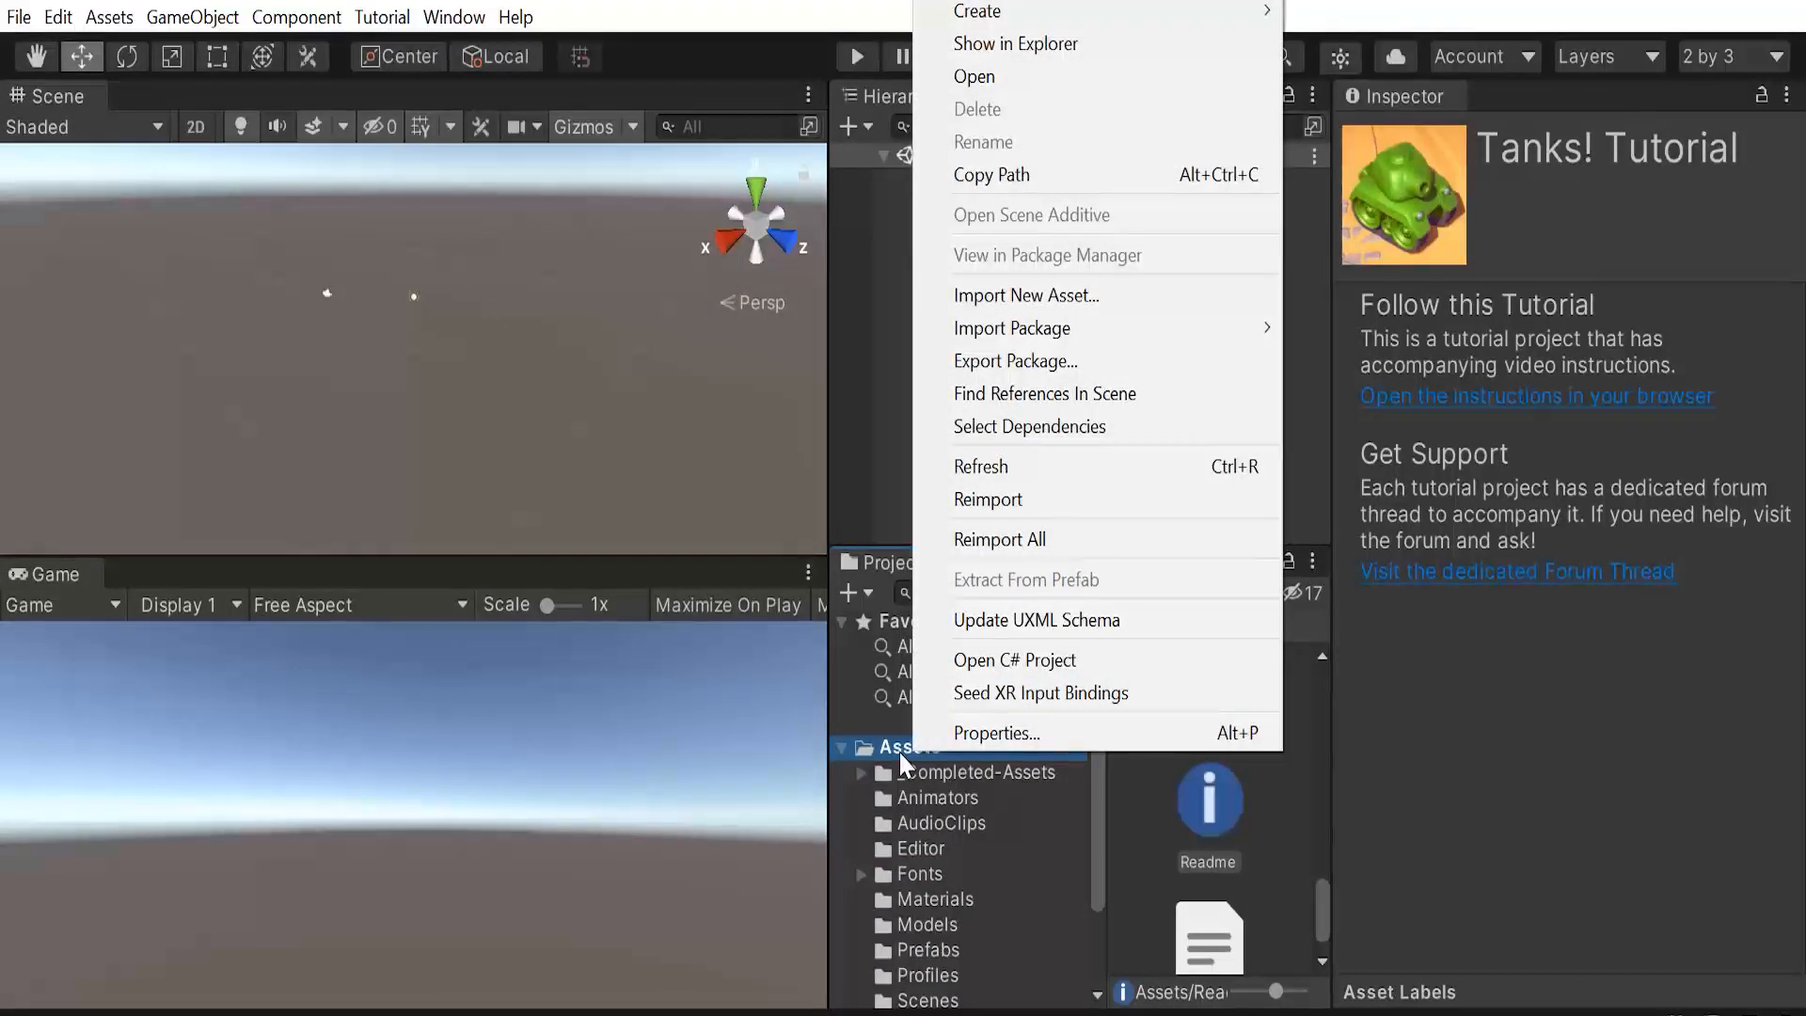
pyautogui.moveTo(1023, 12)
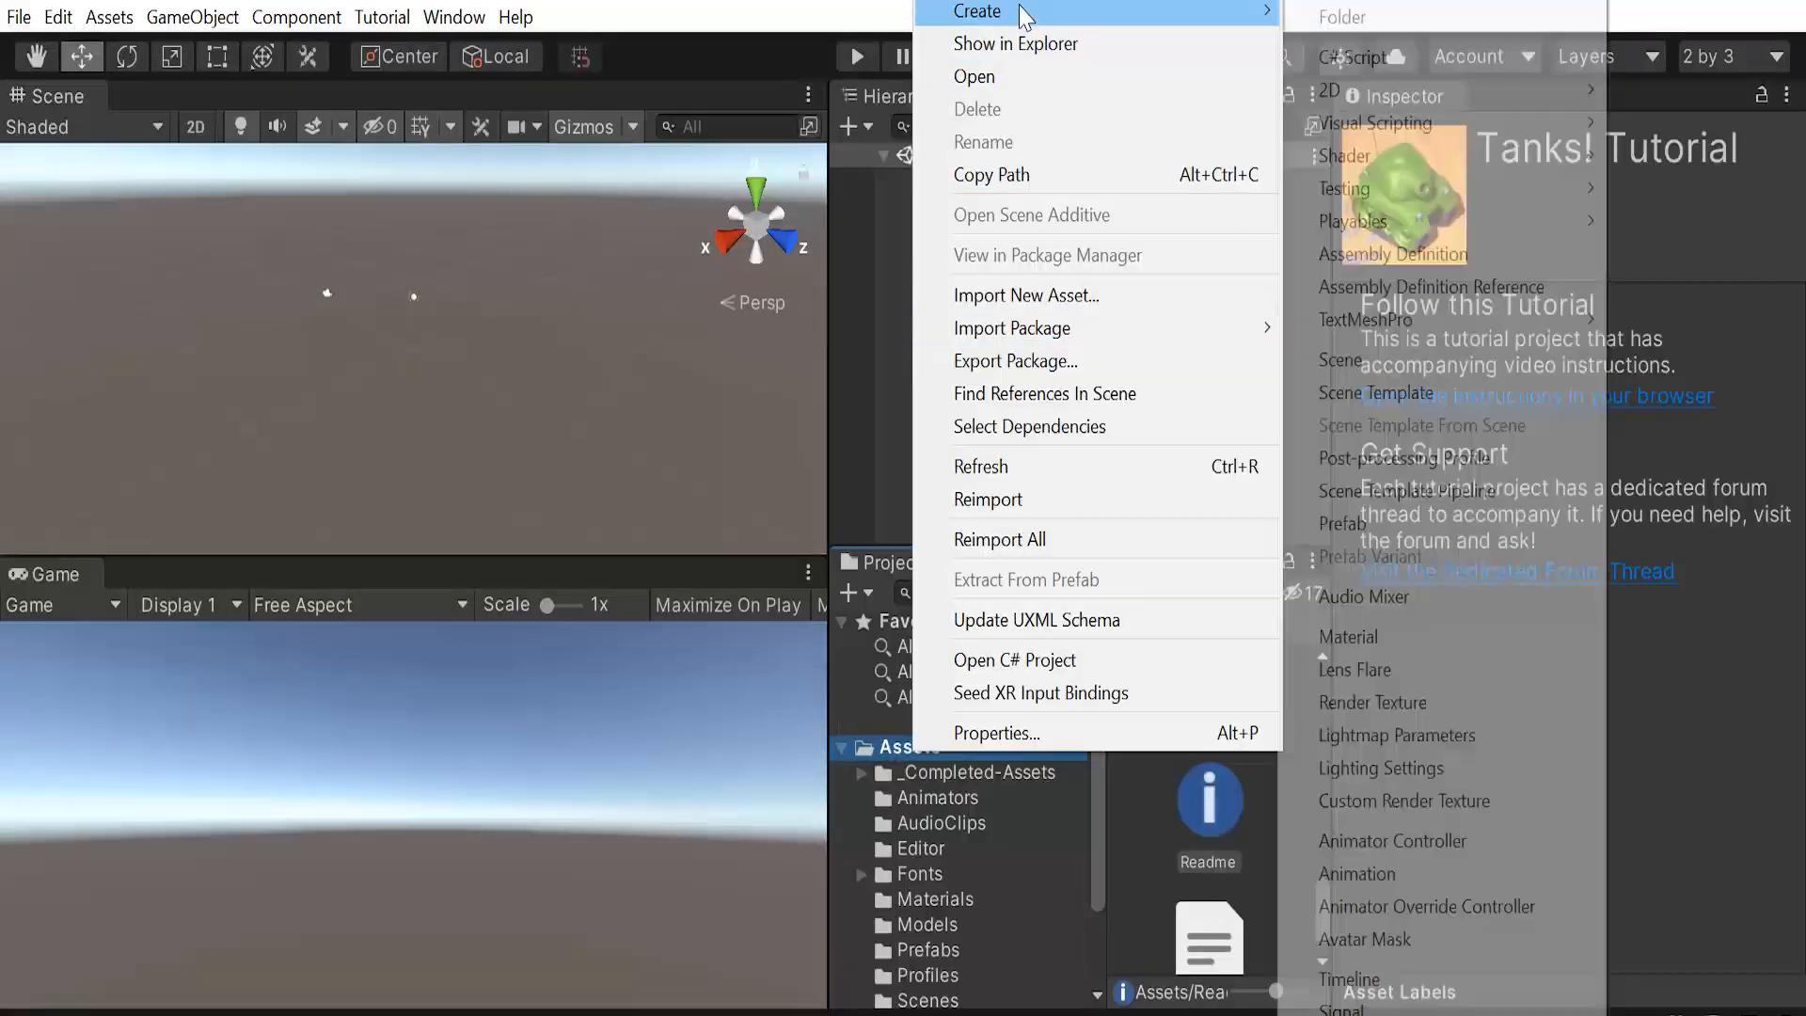
pyautogui.click(1345, 17)
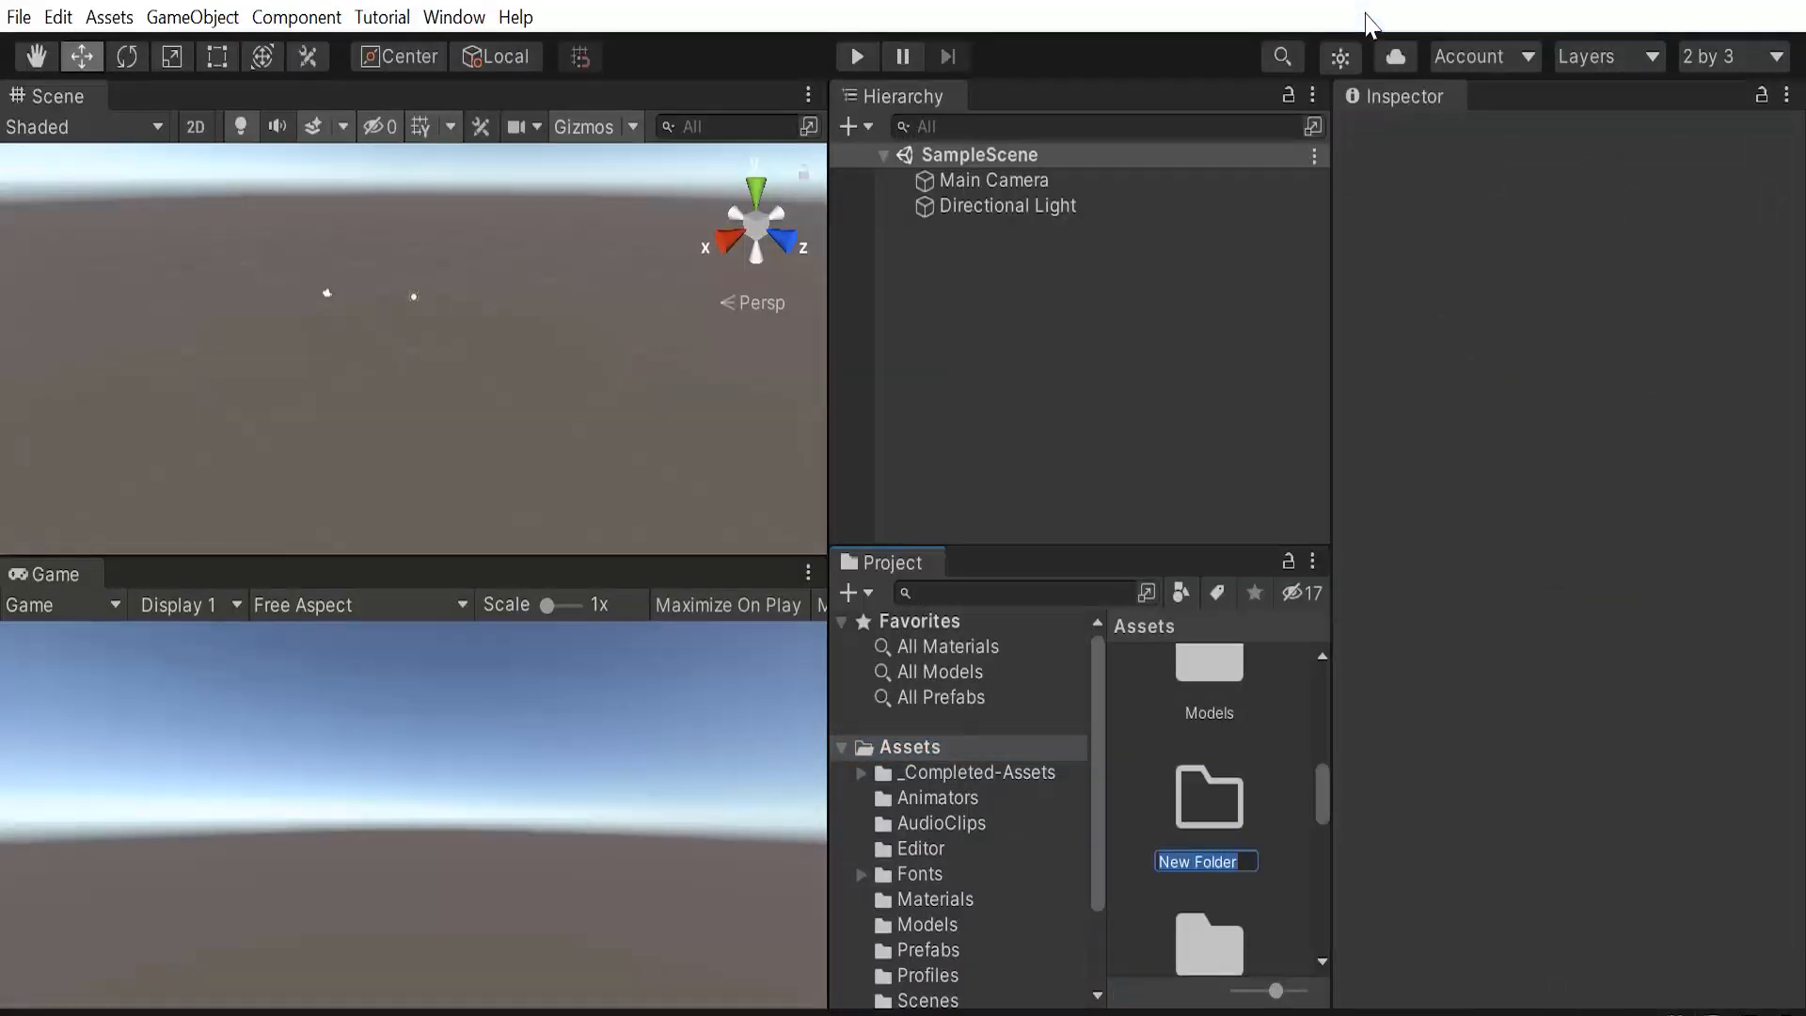
pyautogui.write('Game Basic')
pyautogui.press('Return')
# - Create a subfolder named Scripts inside the Game Basic folder
pyautogui.click(945, 905)
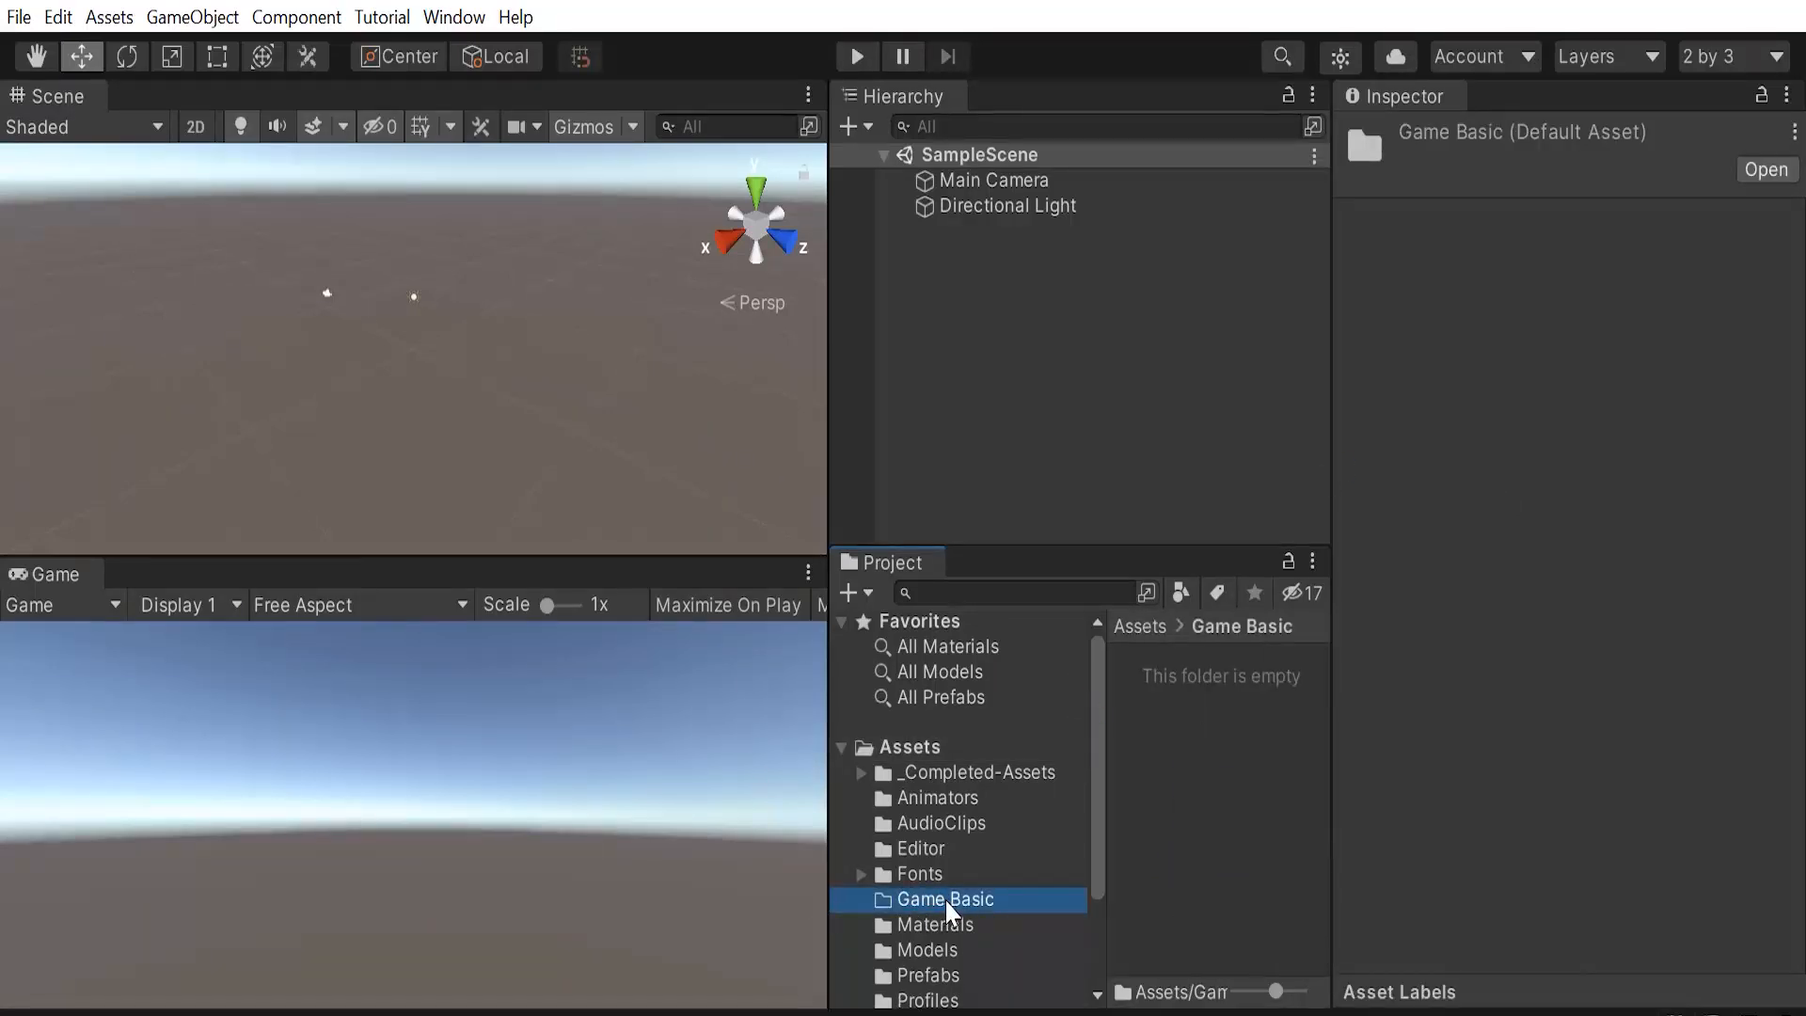
pyautogui.rightClick(947, 901)
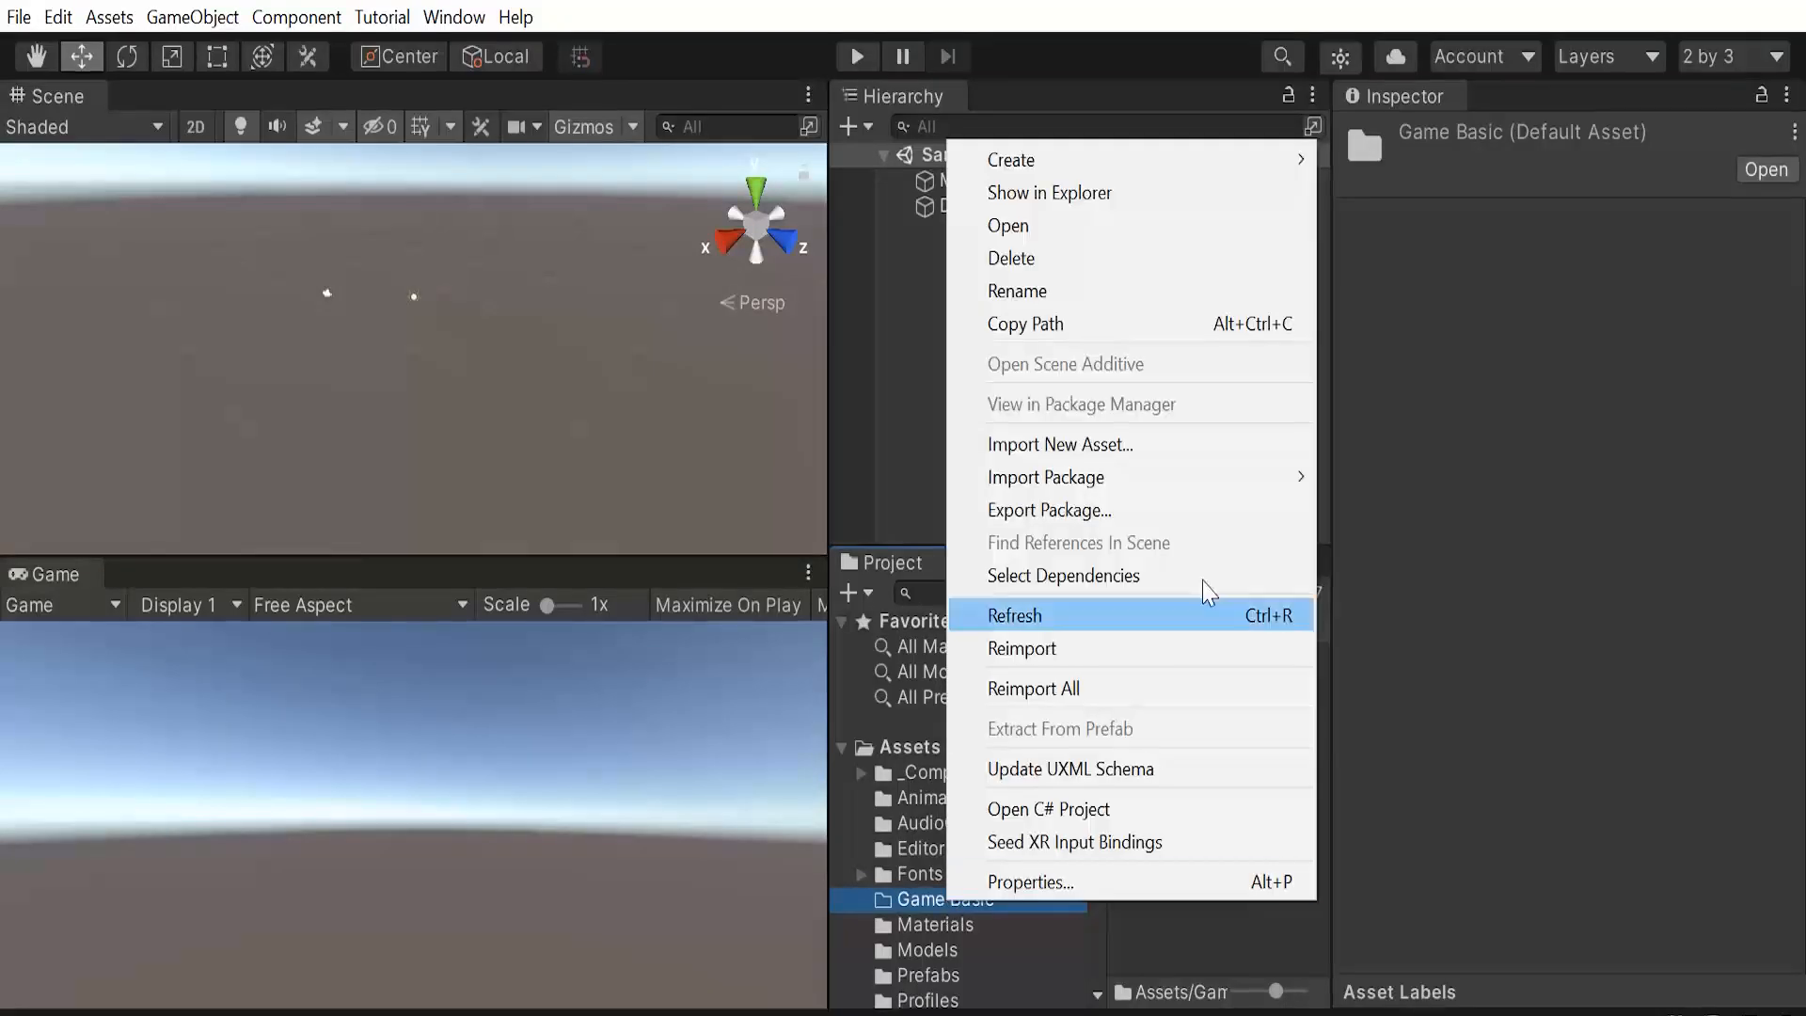
pyautogui.moveTo(1093, 161)
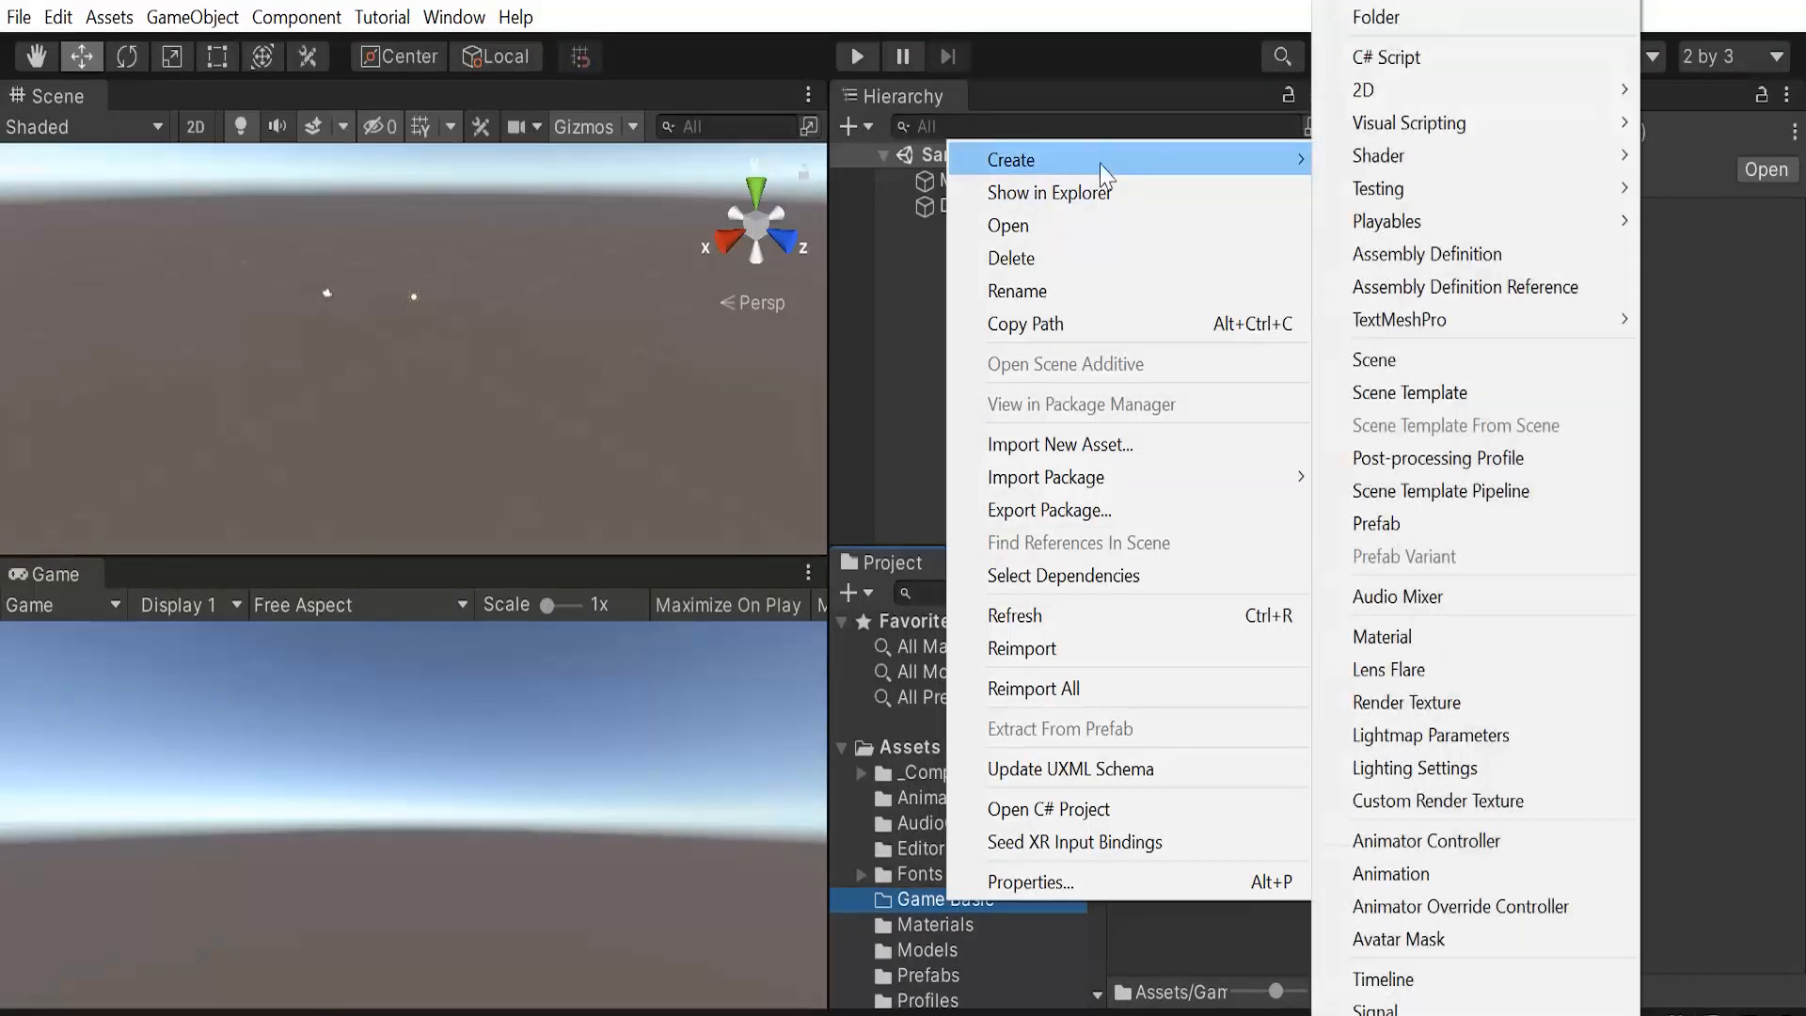
pyautogui.click(1423, 26)
pyautogui.write('Scripts')
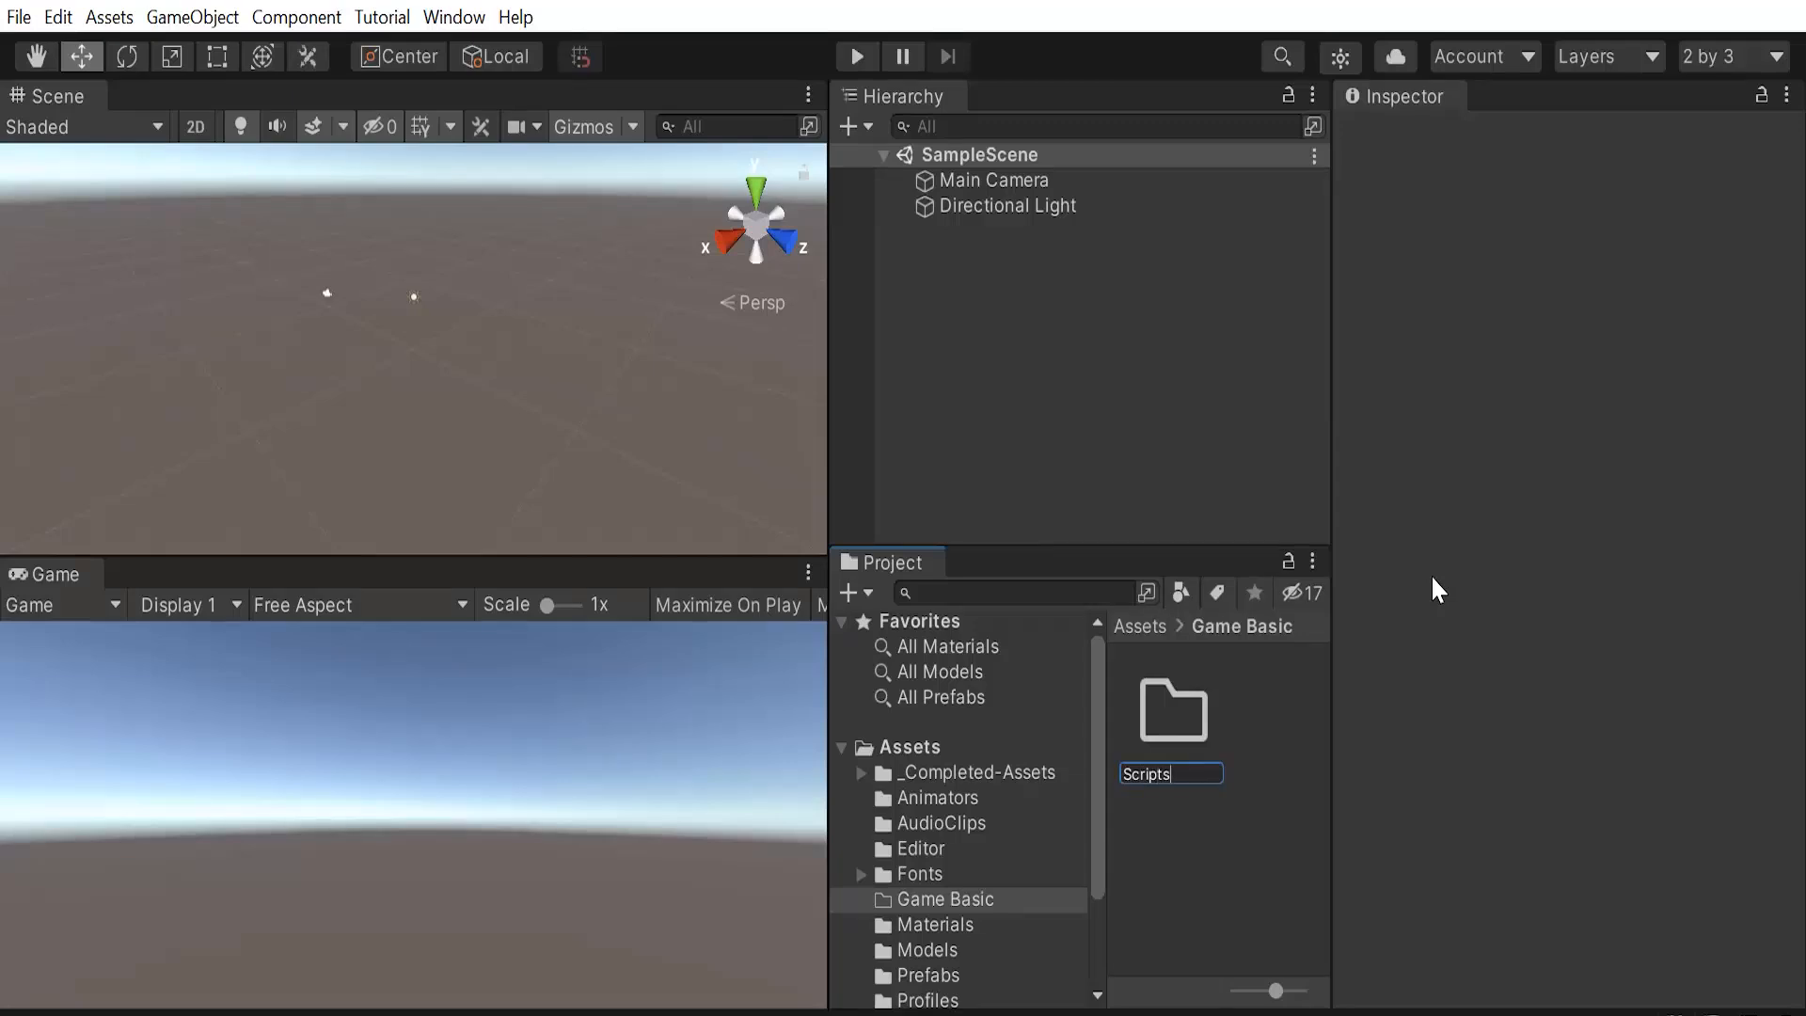
pyautogui.press('Return')
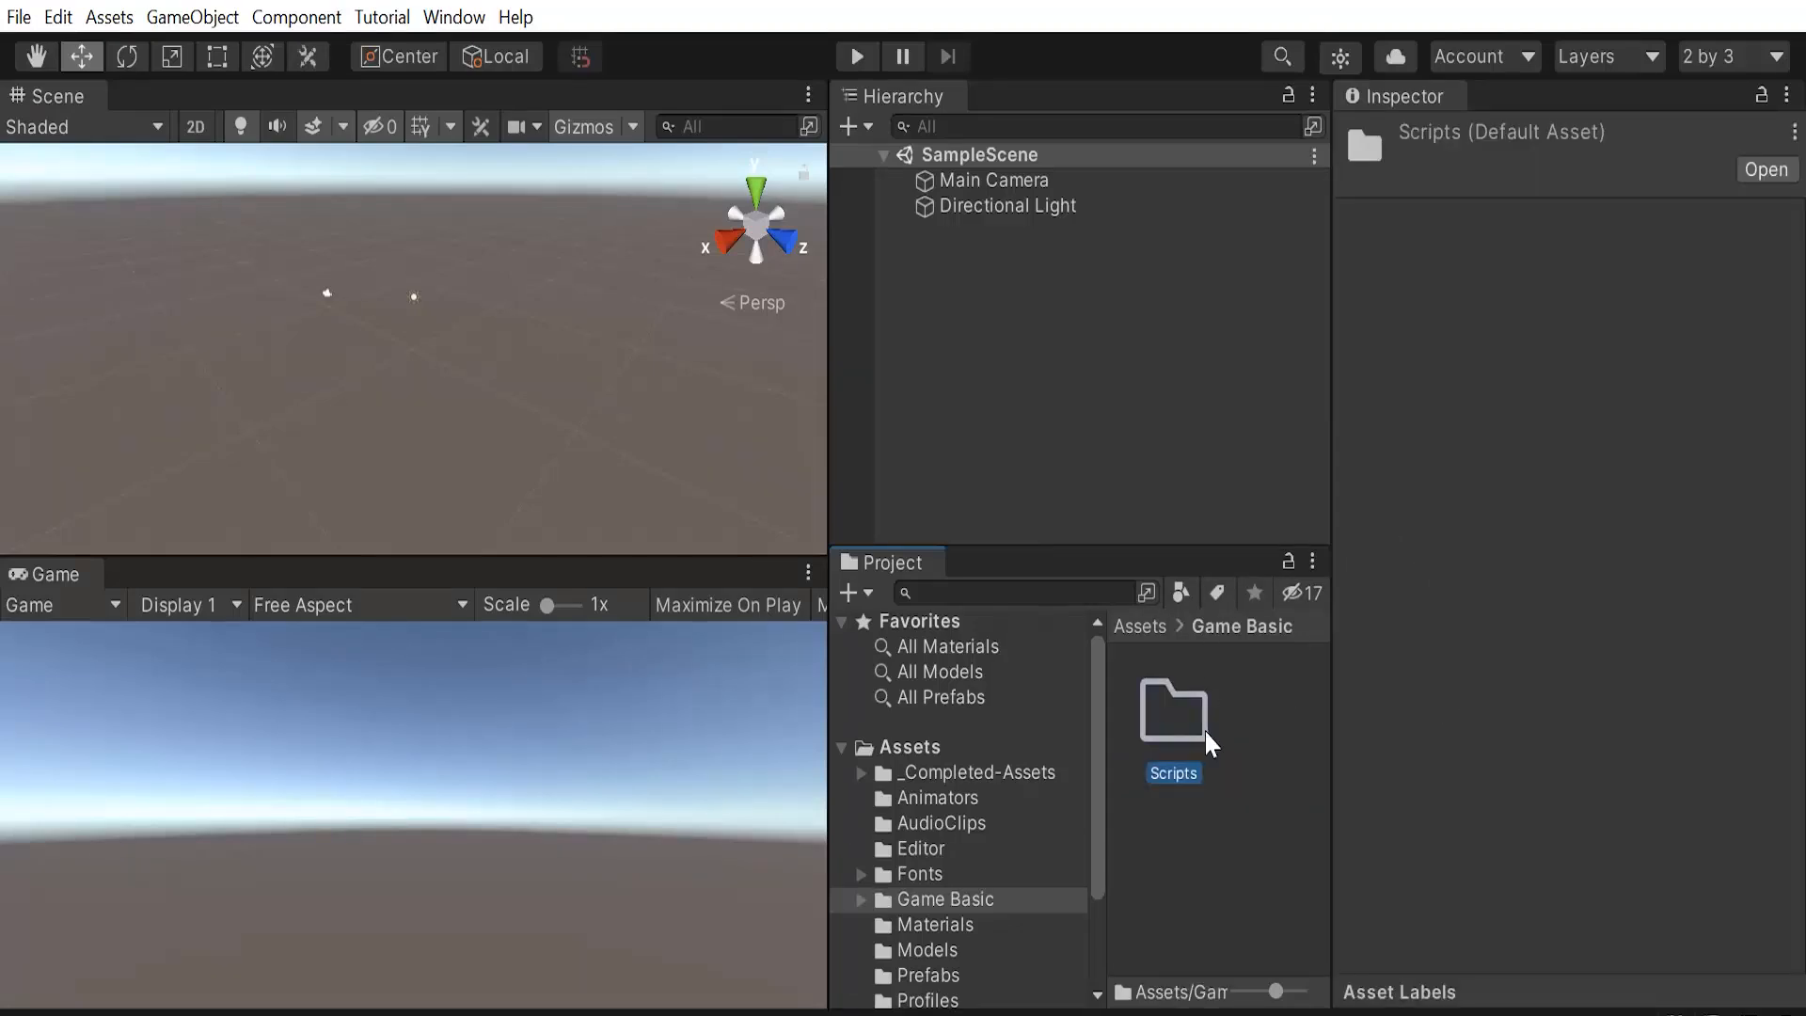
# - Add a second subfolder named Scenes inside the Game Basic folder
pyautogui.click(922, 900)
pyautogui.rightClick(953, 908)
pyautogui.moveTo(1098, 165)
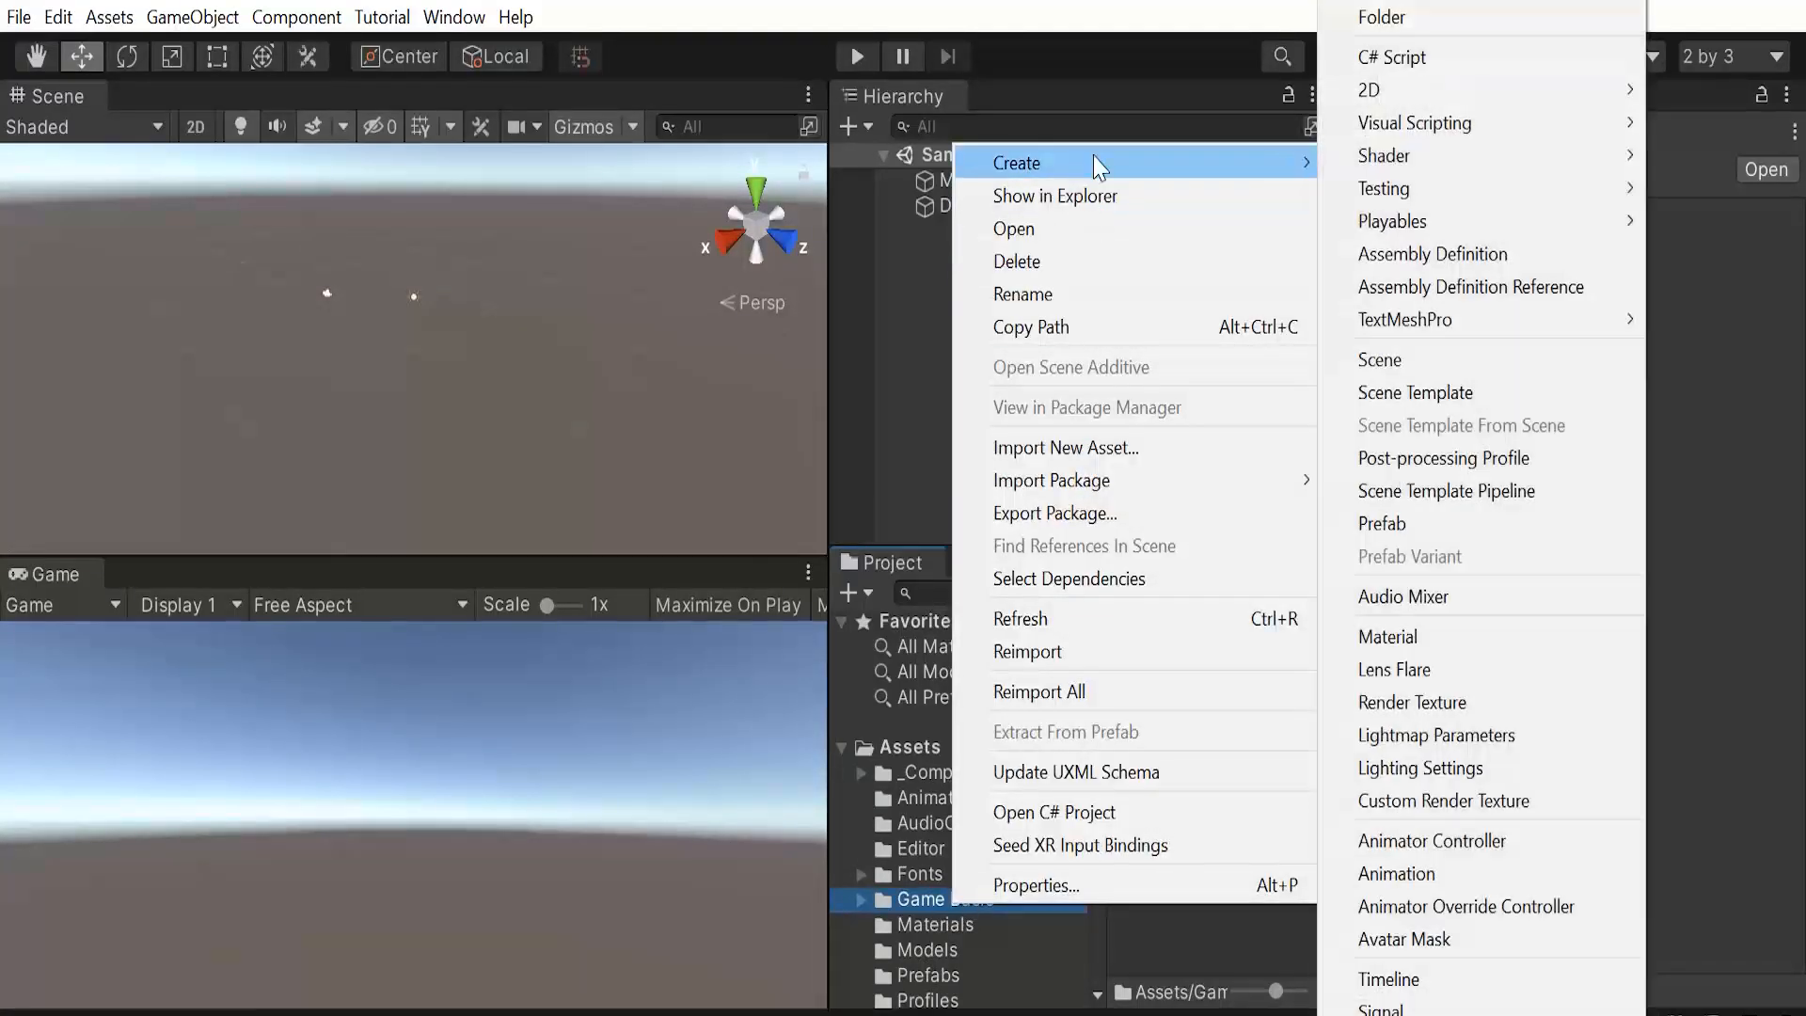
pyautogui.click(1439, 19)
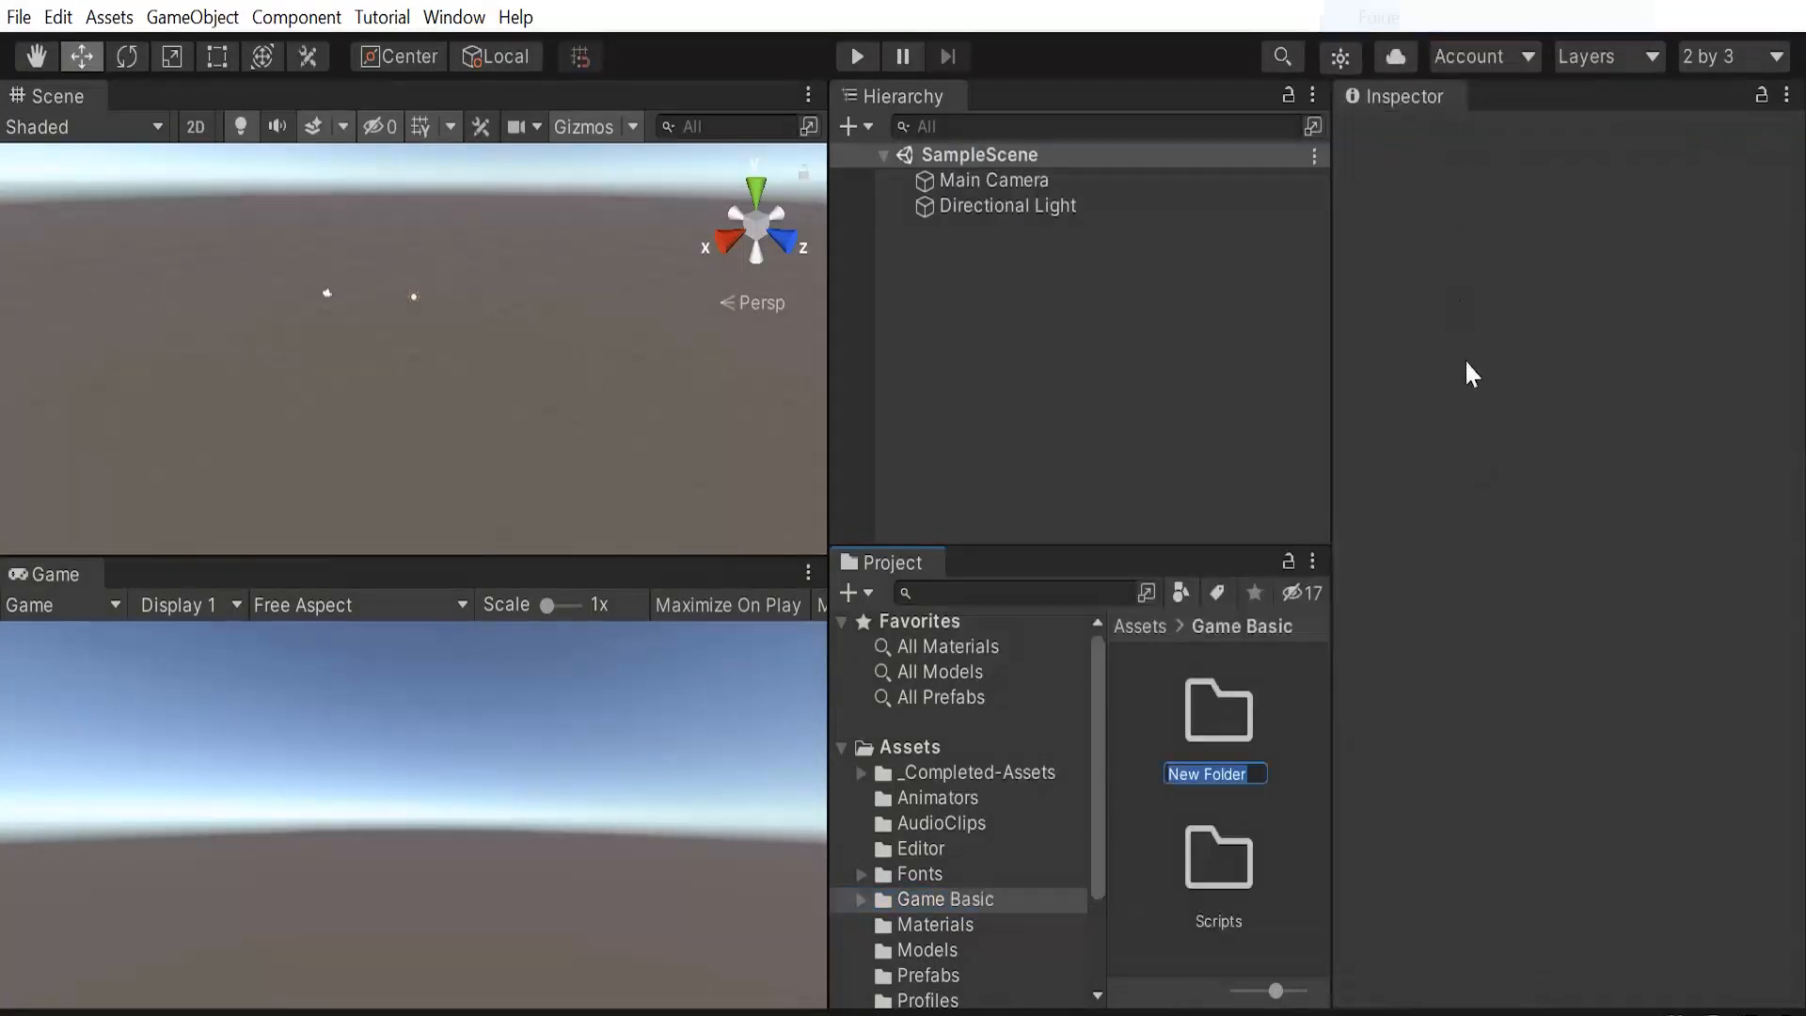
pyautogui.write('Scenes')
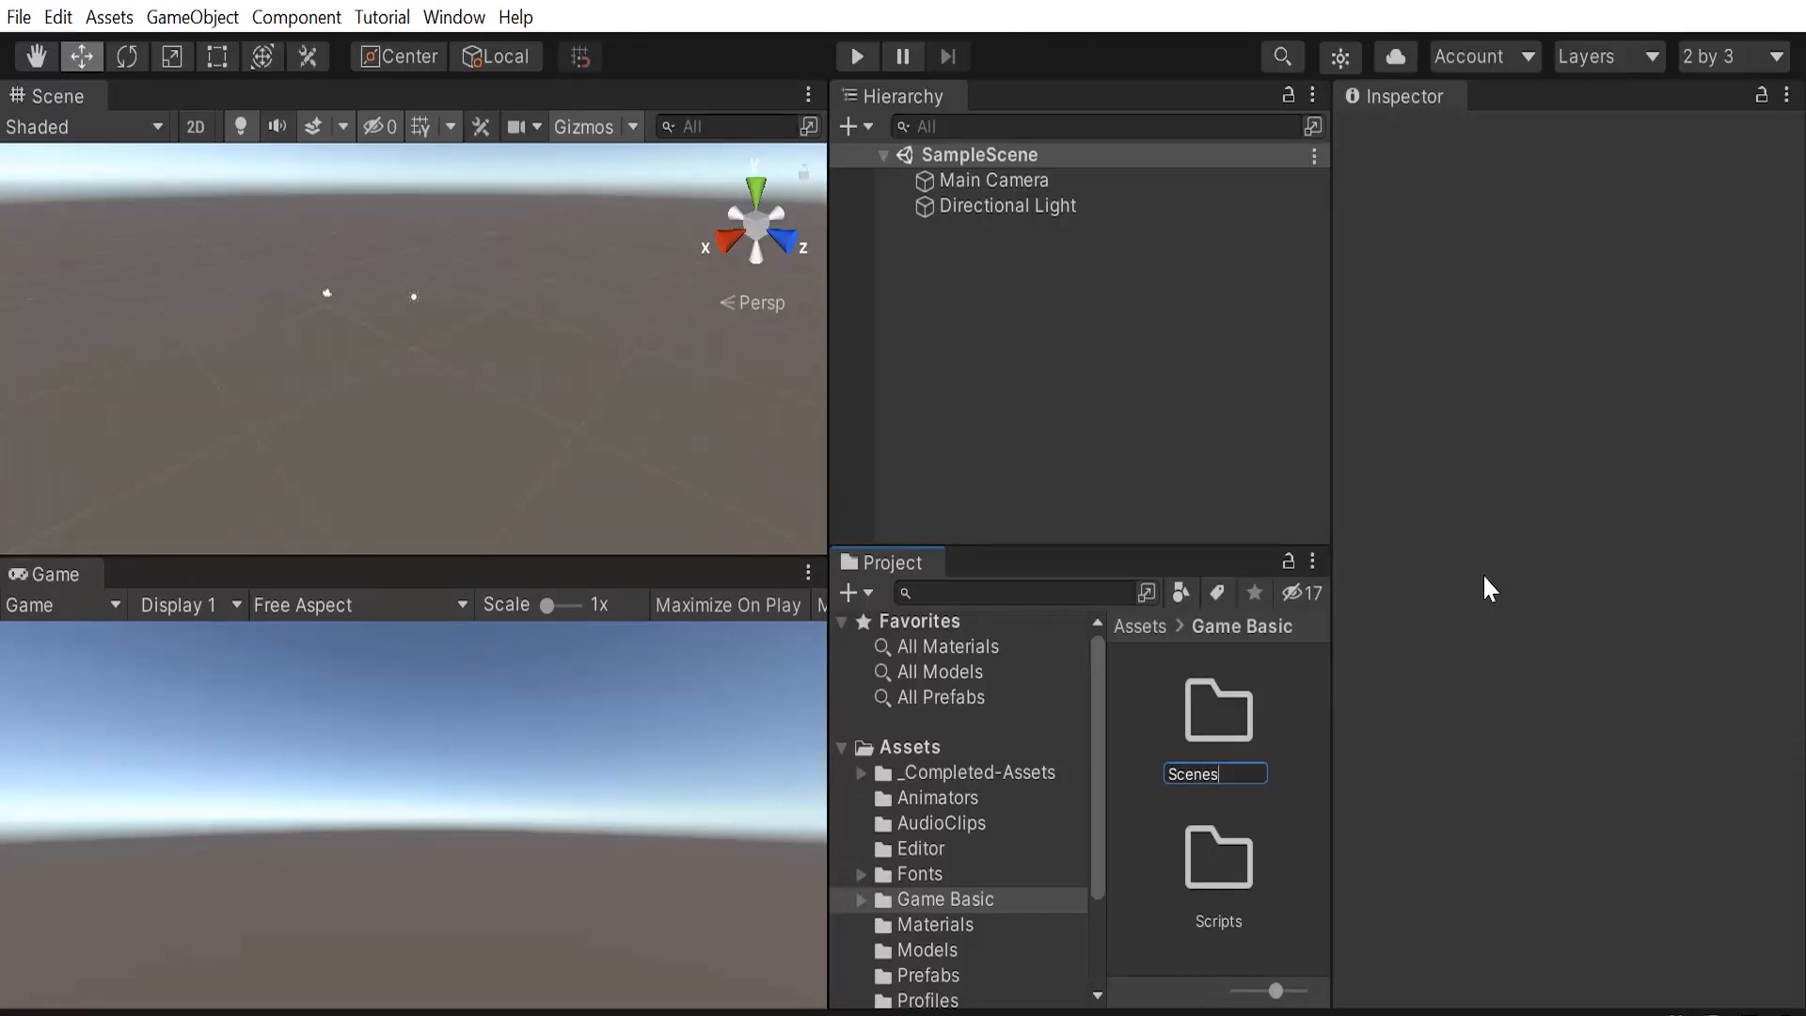
pyautogui.press('Return')
pyautogui.click(1291, 727)
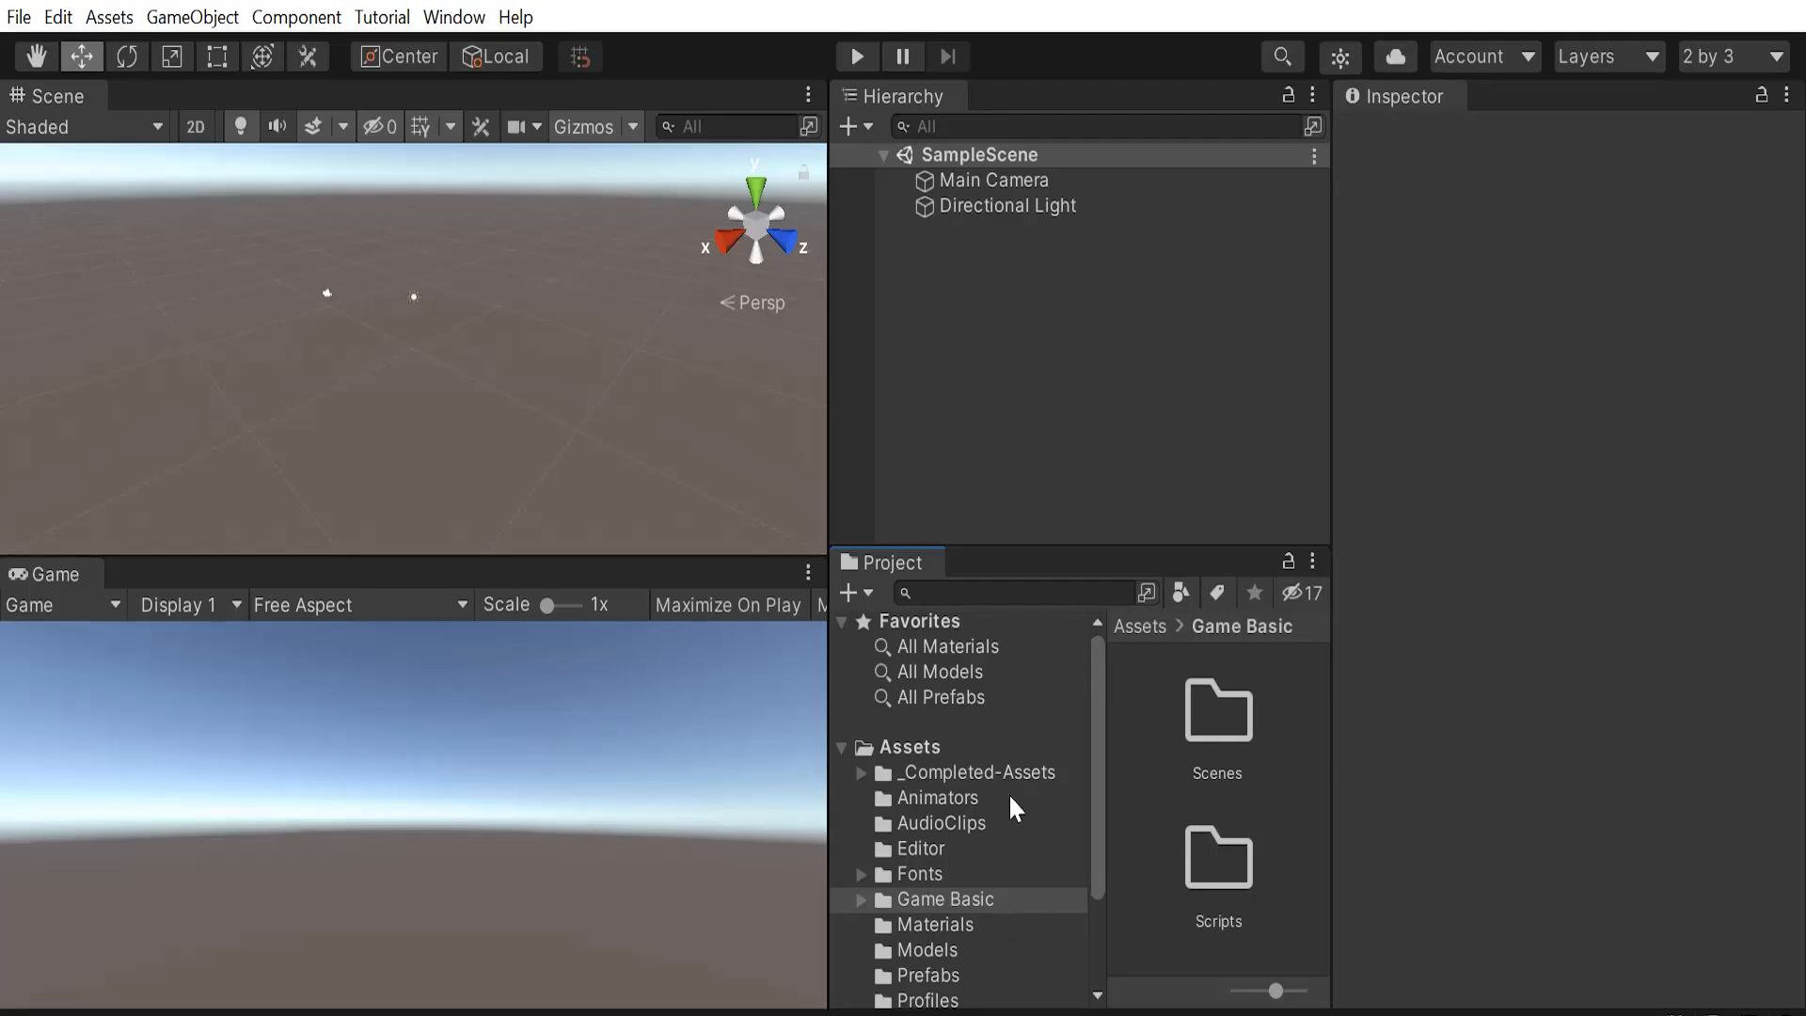
# - Expand the Game Basic folder in the project tree to check its subfolders, and collapse it again
pyautogui.click(861, 900)
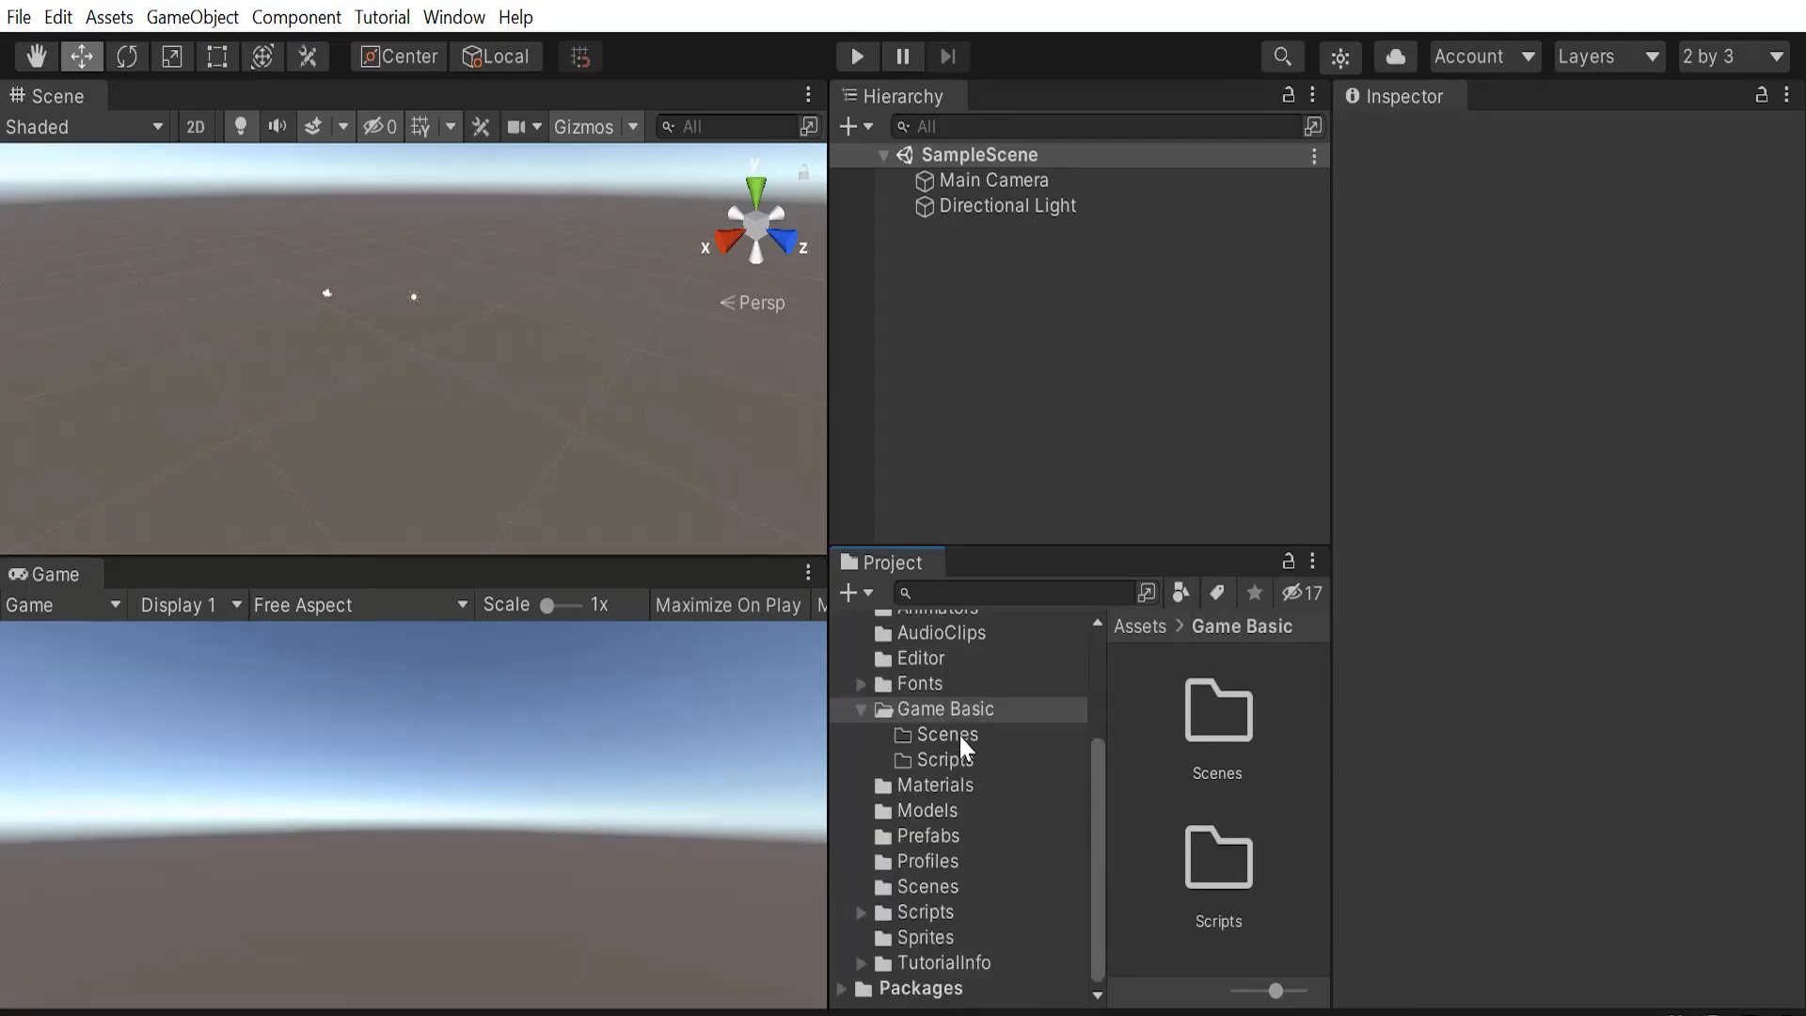
pyautogui.moveTo(1097, 798); pyautogui.dragTo(1095, 727)
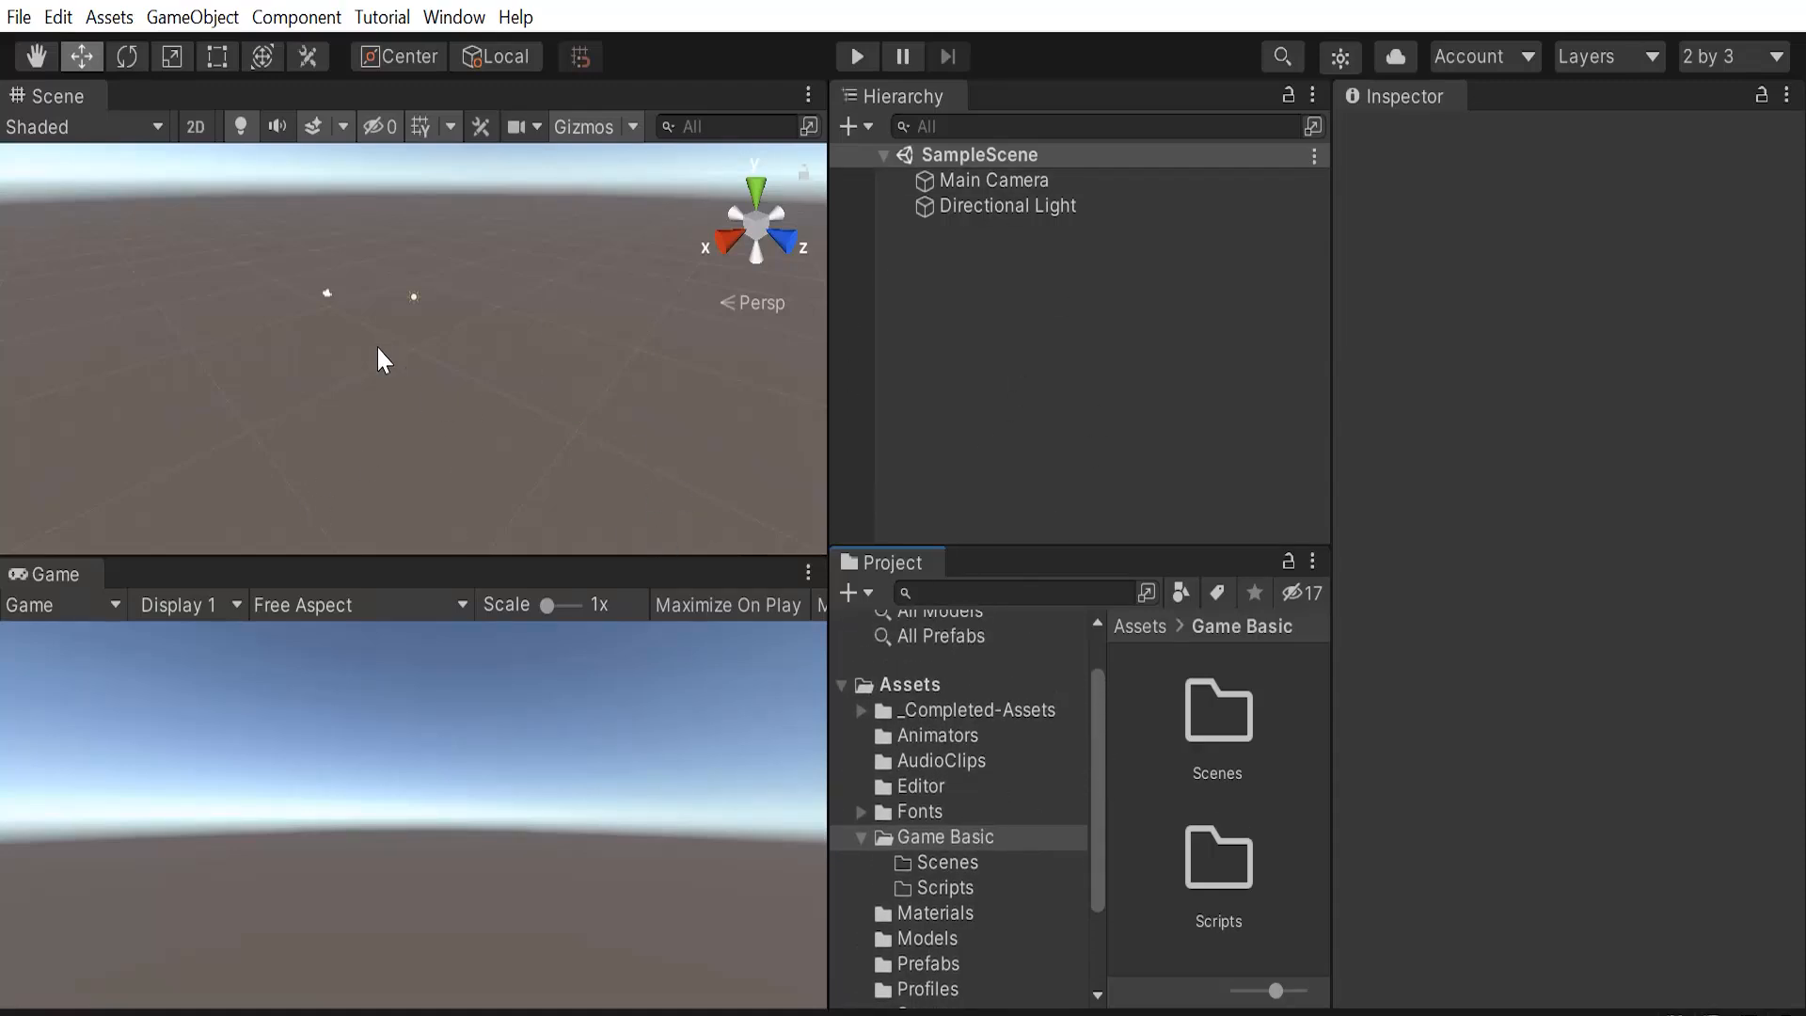
pyautogui.click(861, 836)
# - Find the Tank model in the Models folder and place it in the scene near the middle of the view
pyautogui.scroll(-2, 1018, 770)
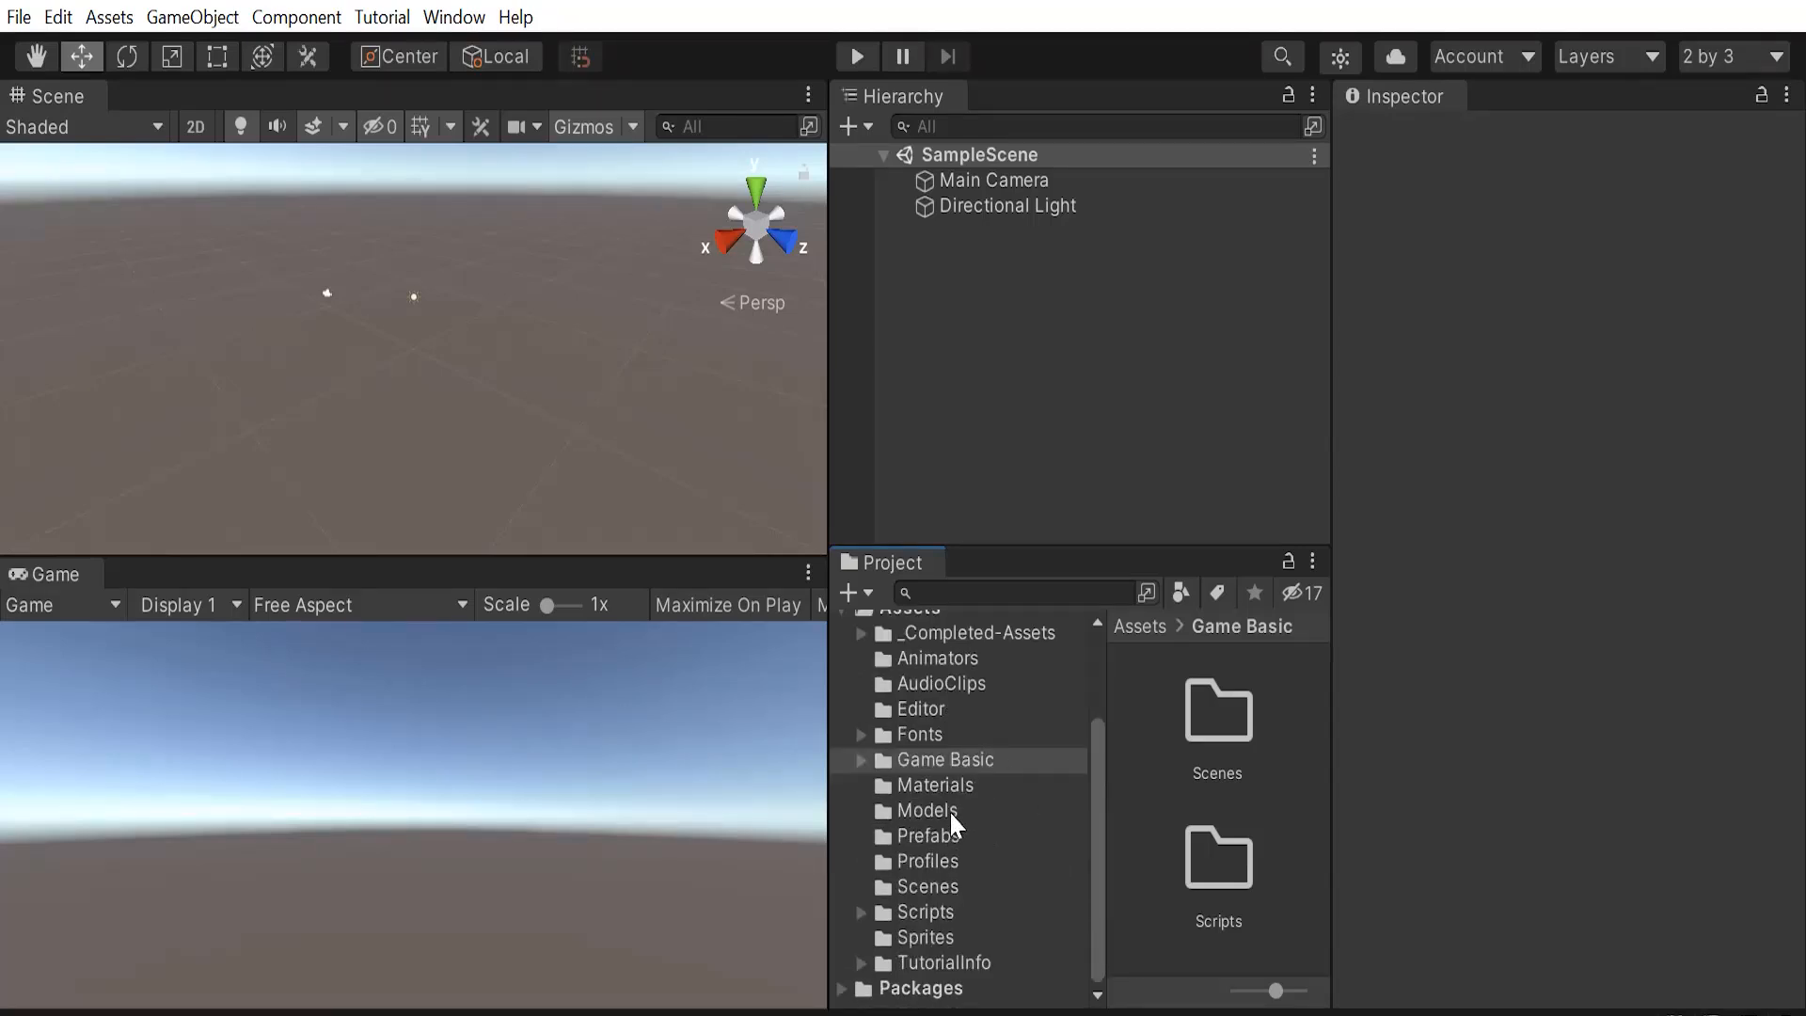
pyautogui.click(903, 815)
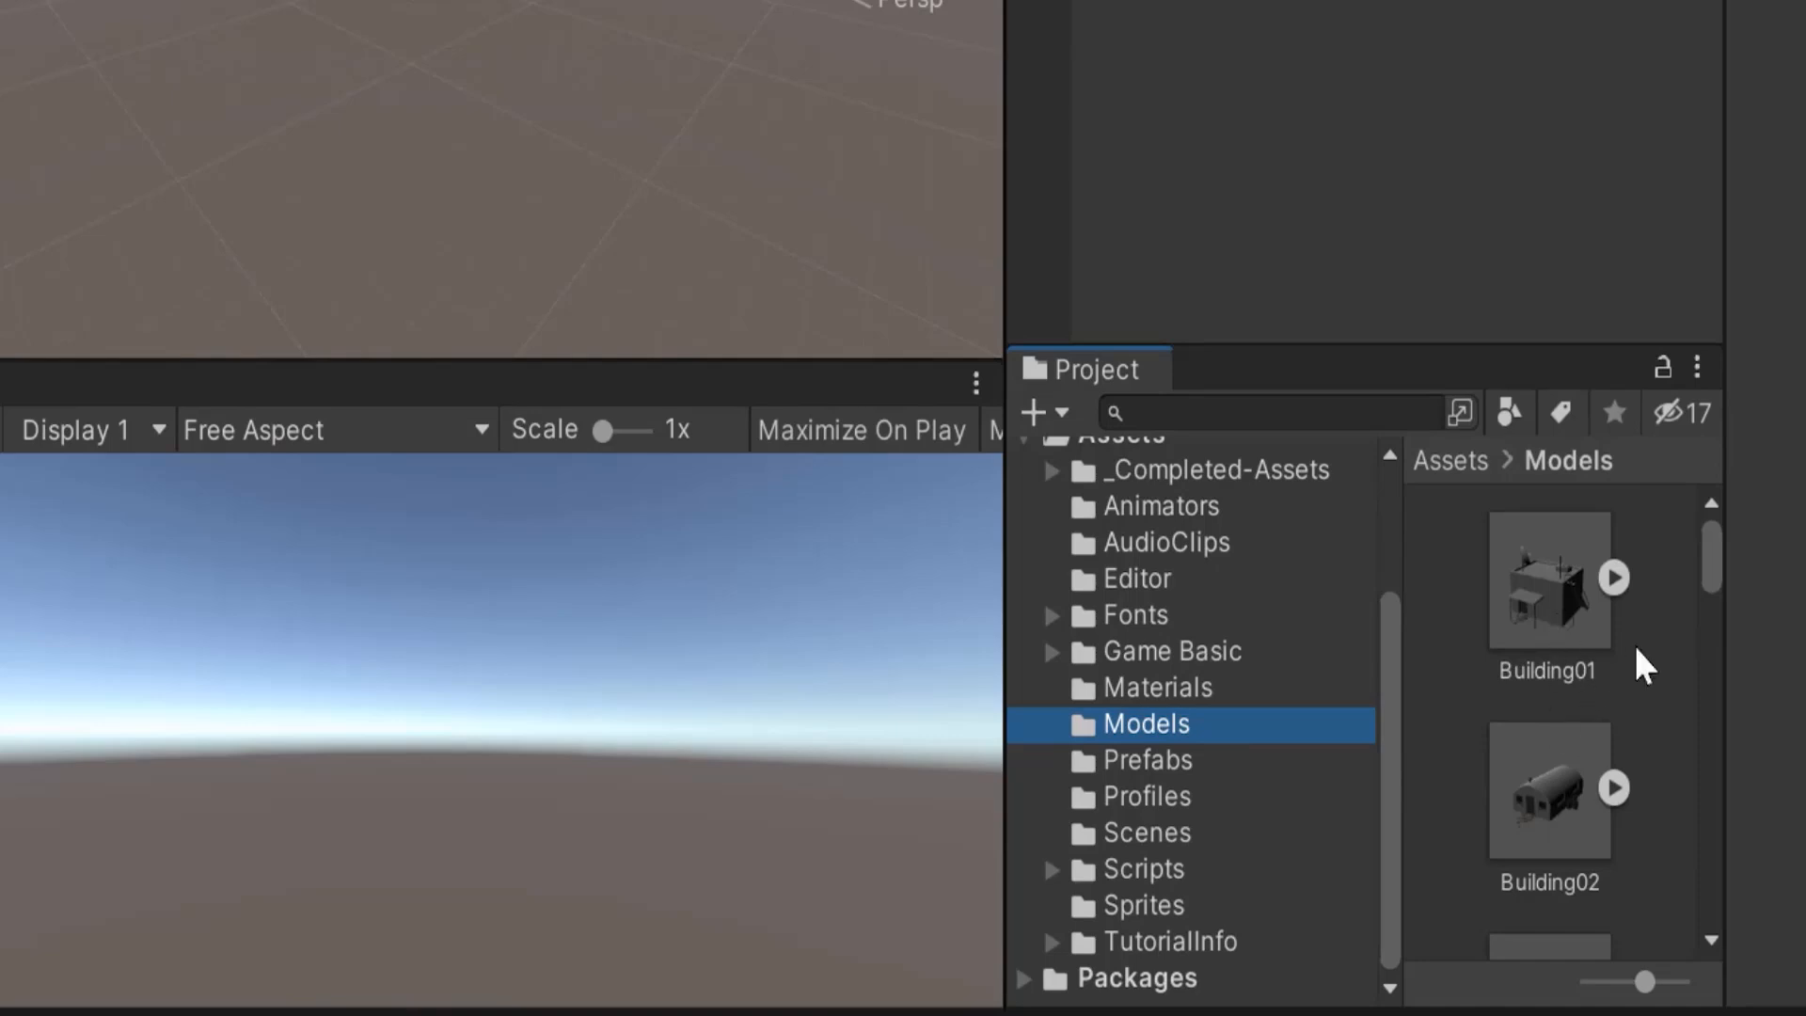
pyautogui.scroll(-1, 1713, 569)
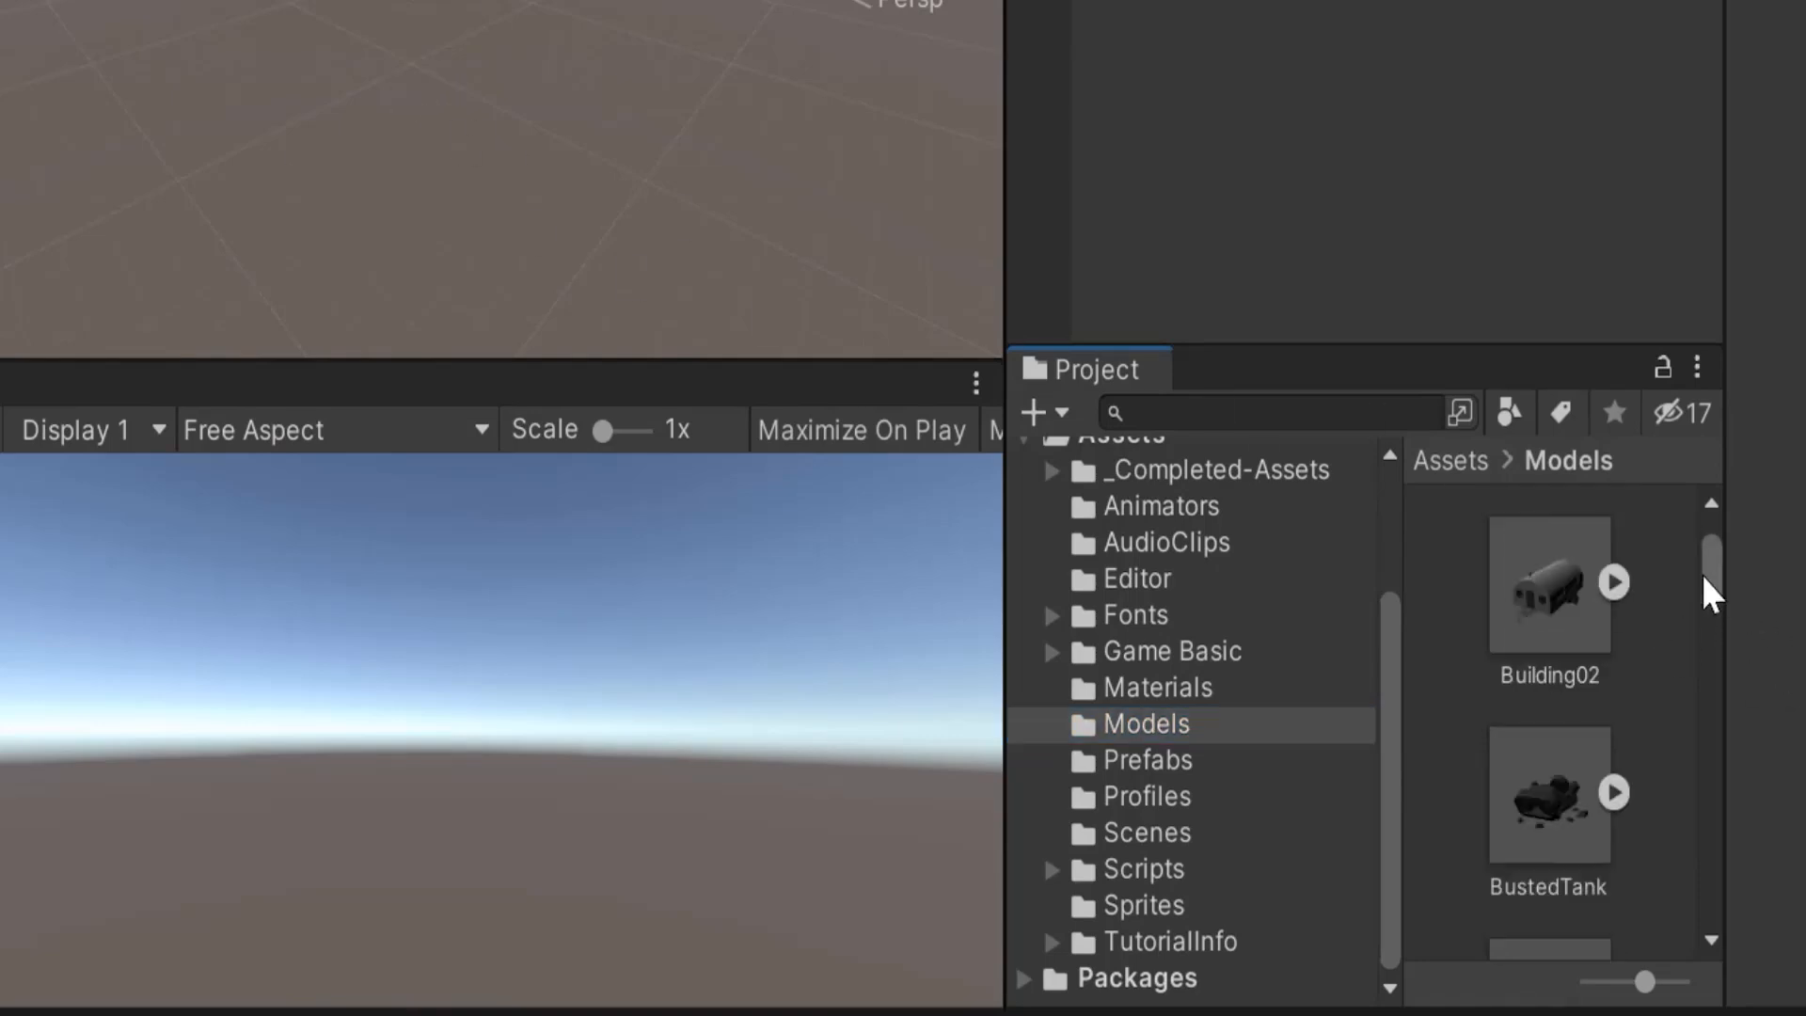
pyautogui.moveTo(1705, 575); pyautogui.dragTo(1705, 586)
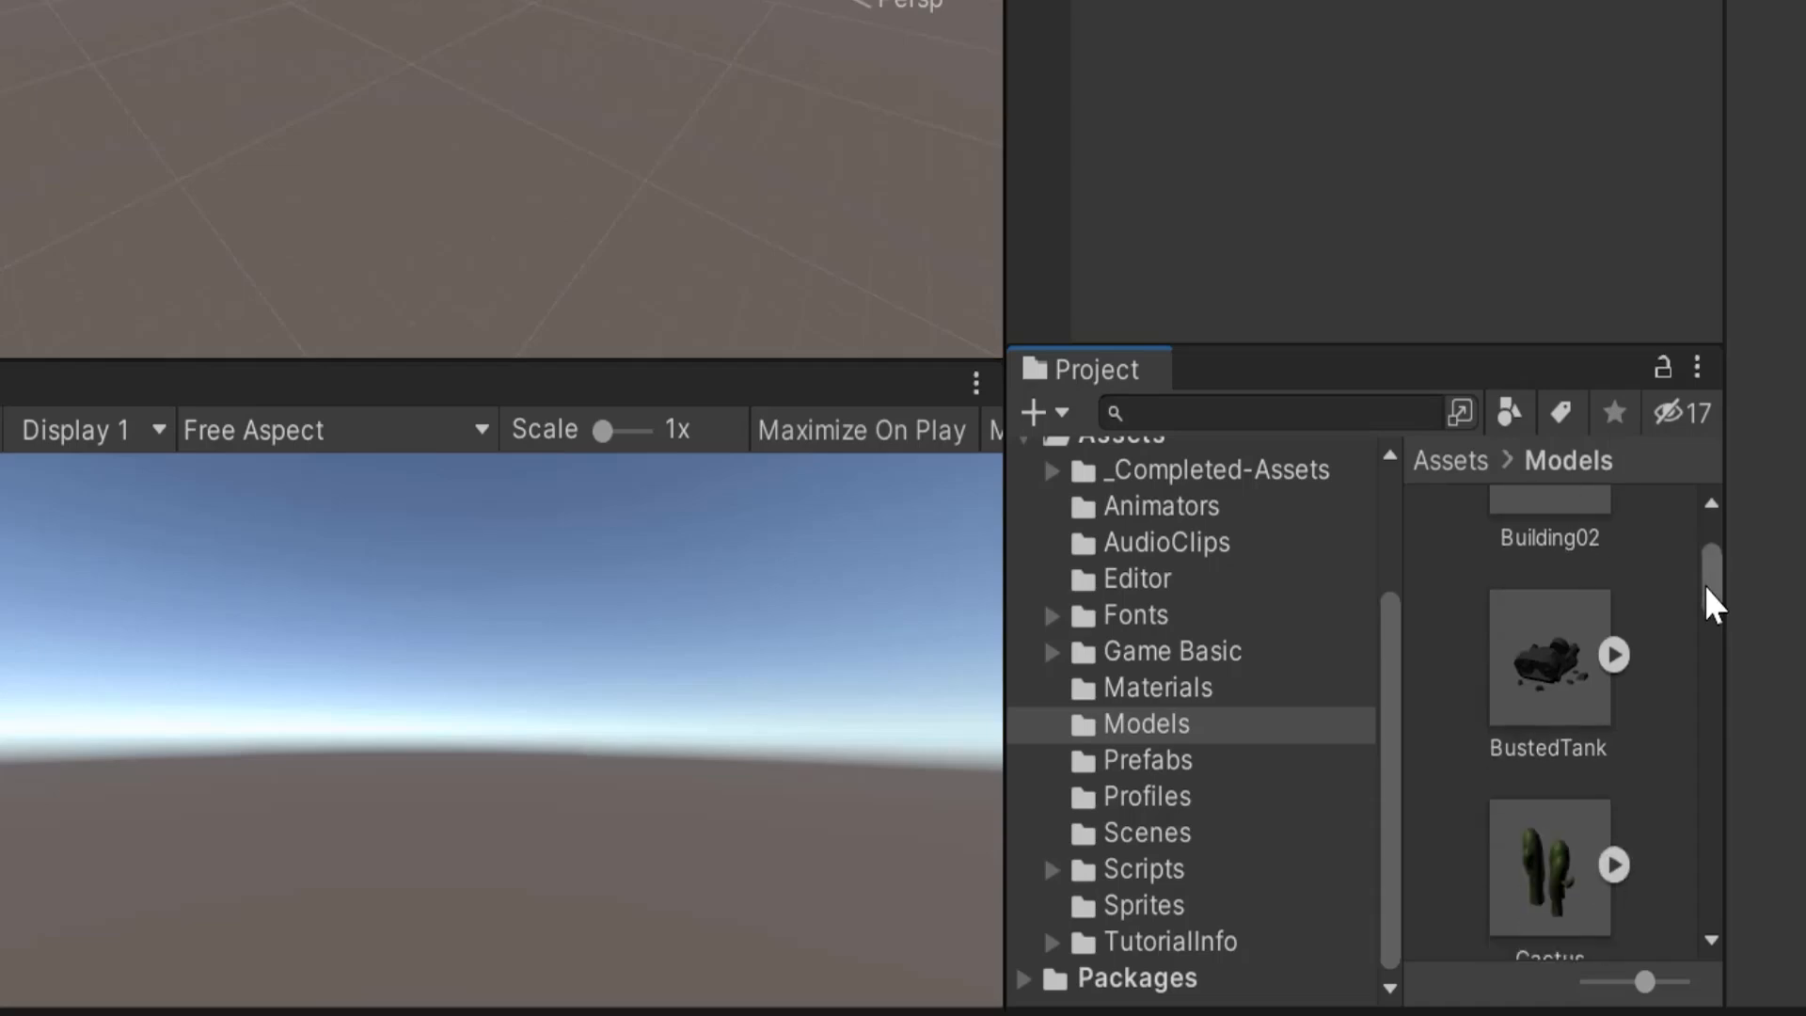
pyautogui.moveTo(1707, 584); pyautogui.dragTo(1707, 626)
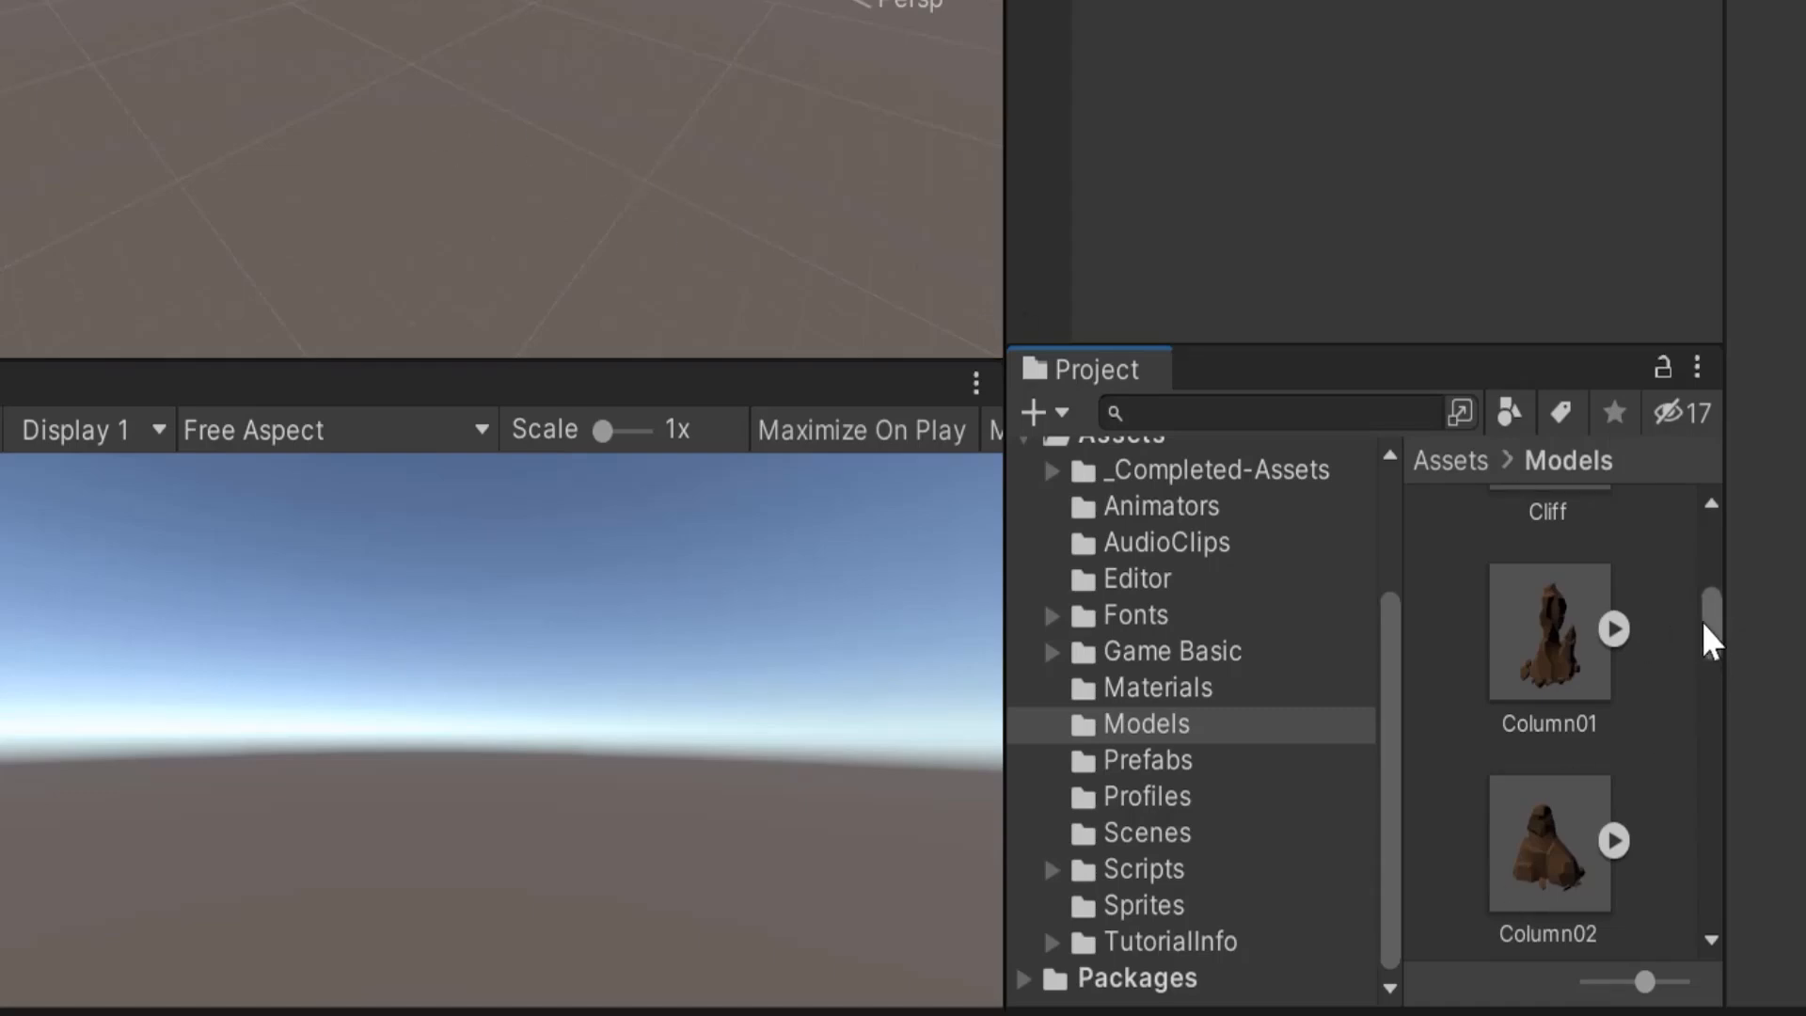
pyautogui.moveTo(1709, 624); pyautogui.dragTo(1704, 859)
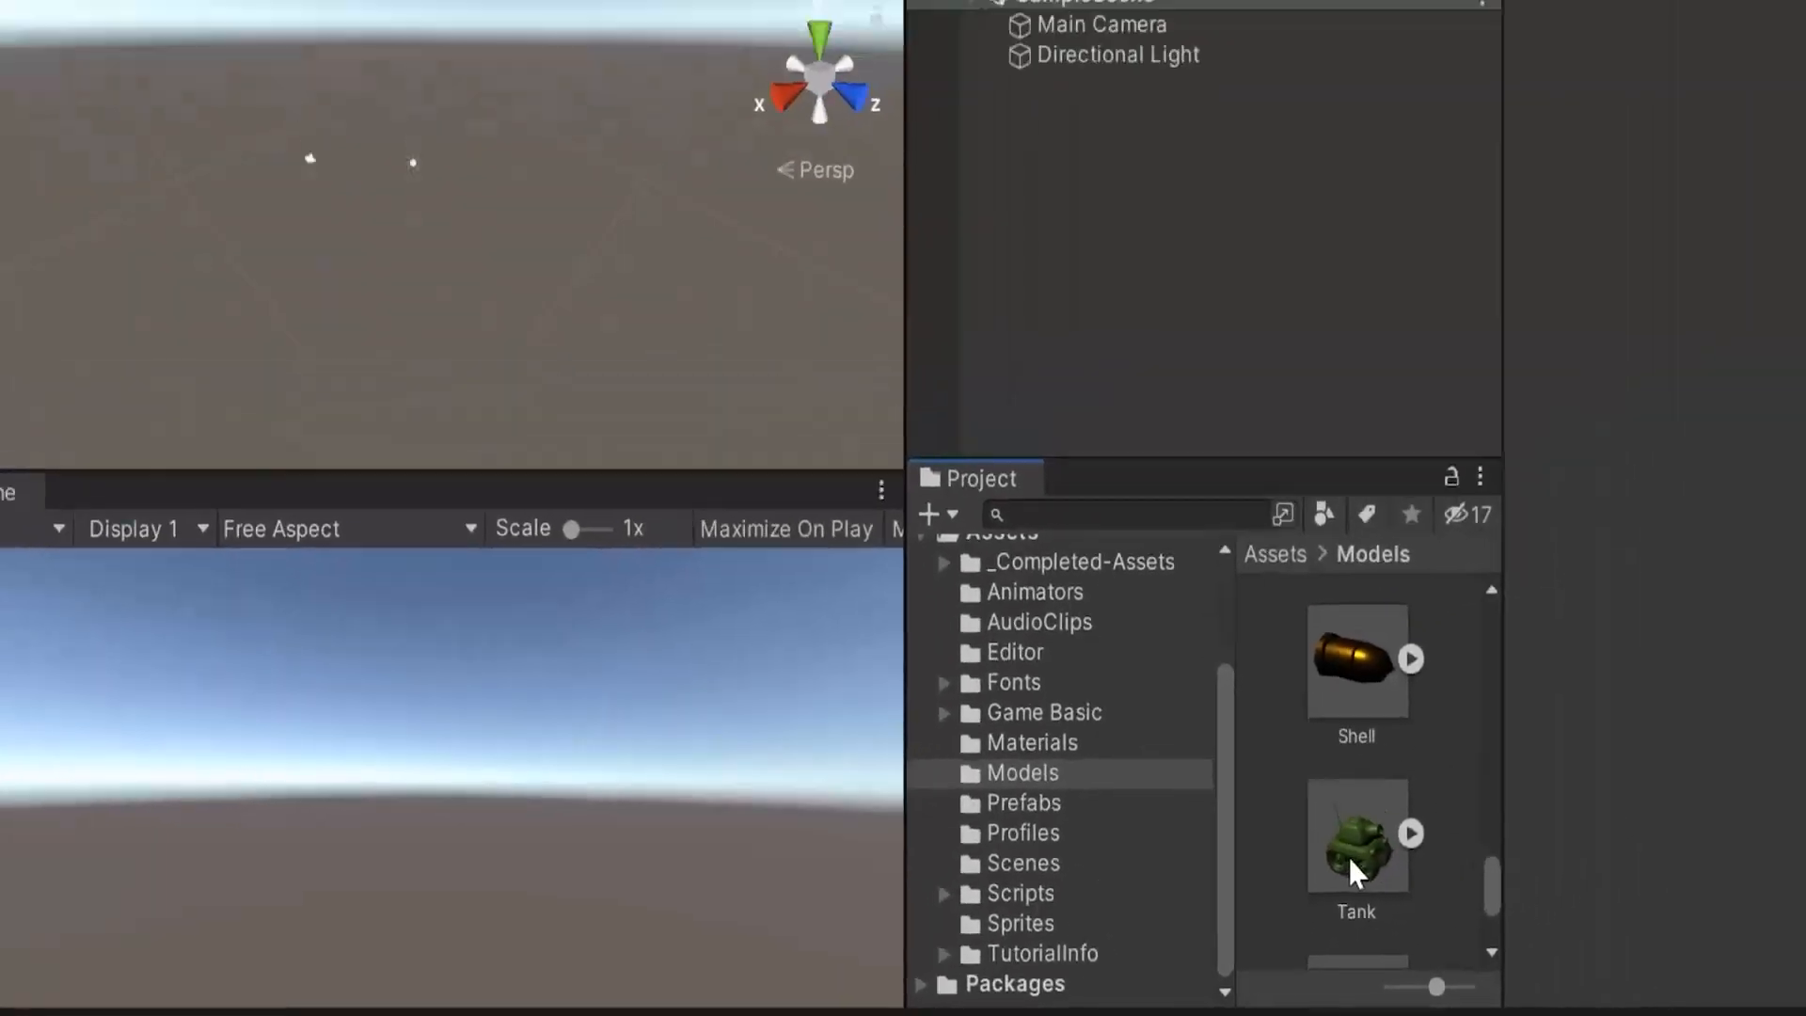
pyautogui.moveTo(1538, 824); pyautogui.dragTo(1519, 790)
pyautogui.moveTo(1188, 856); pyautogui.dragTo(412, 438)
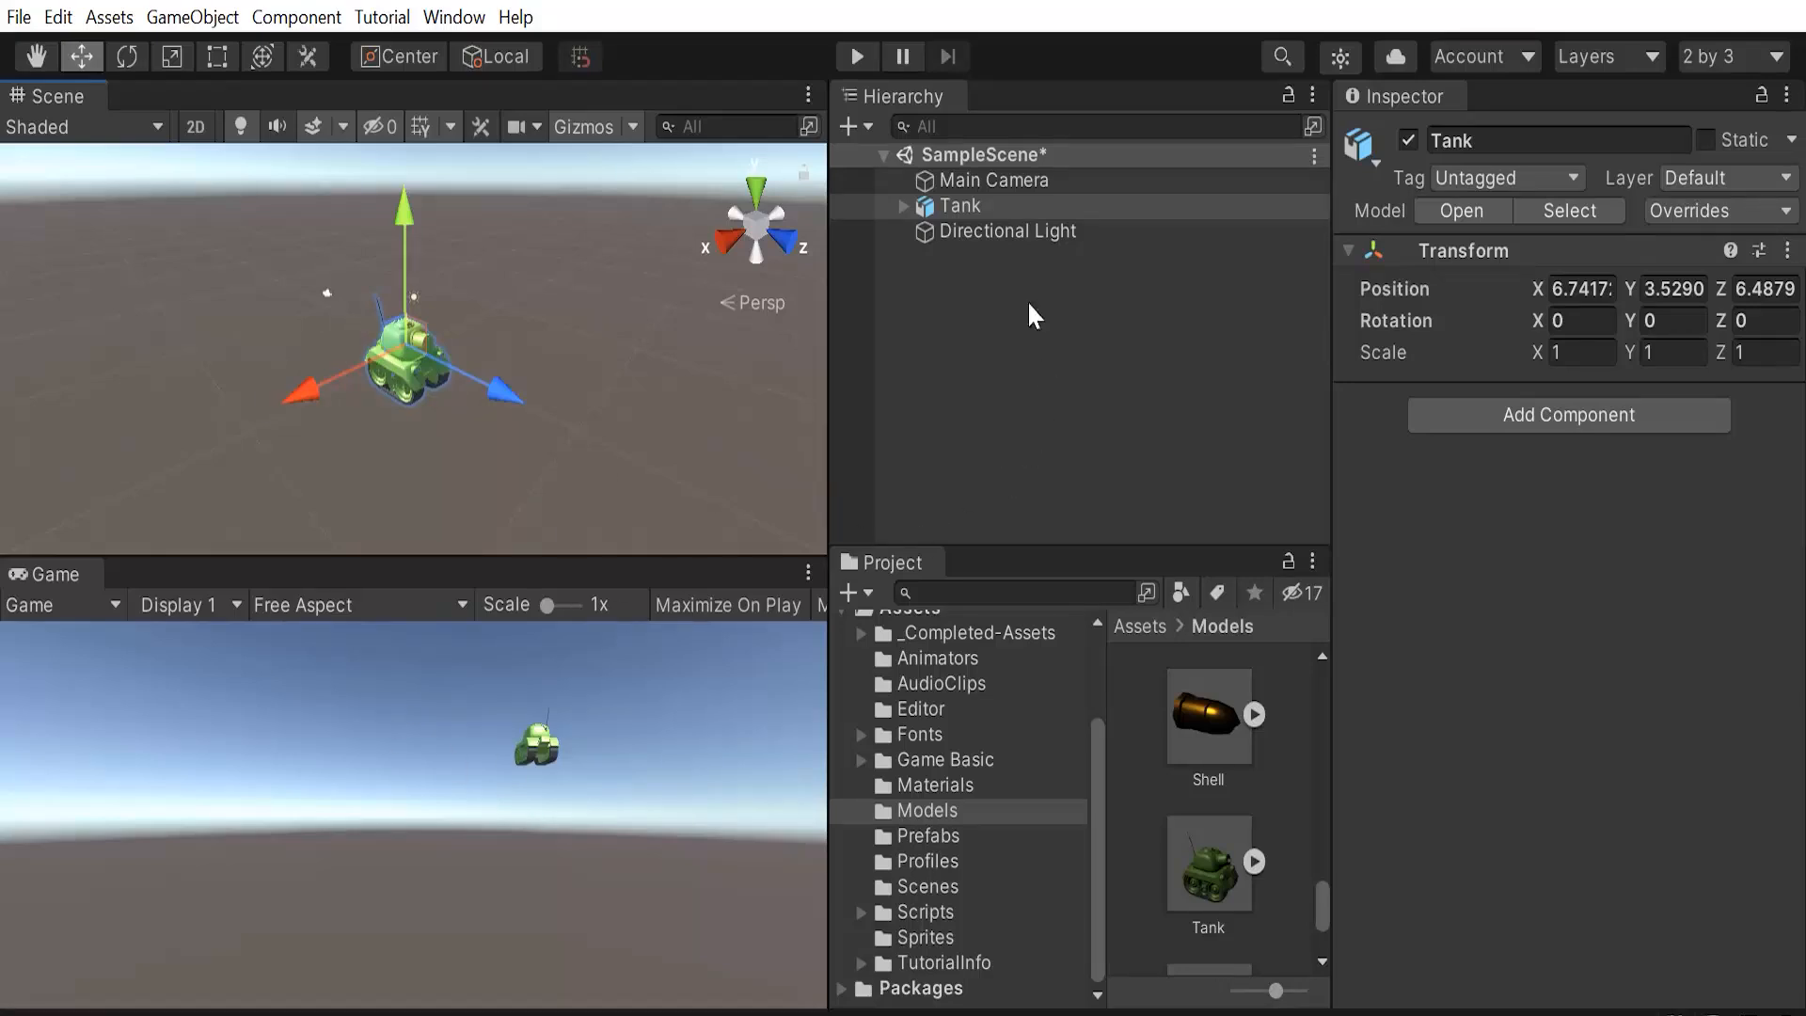
# - Reorder the scene hierarchy so that Tank comes below Directional Light, and clear the selection
pyautogui.click(952, 207)
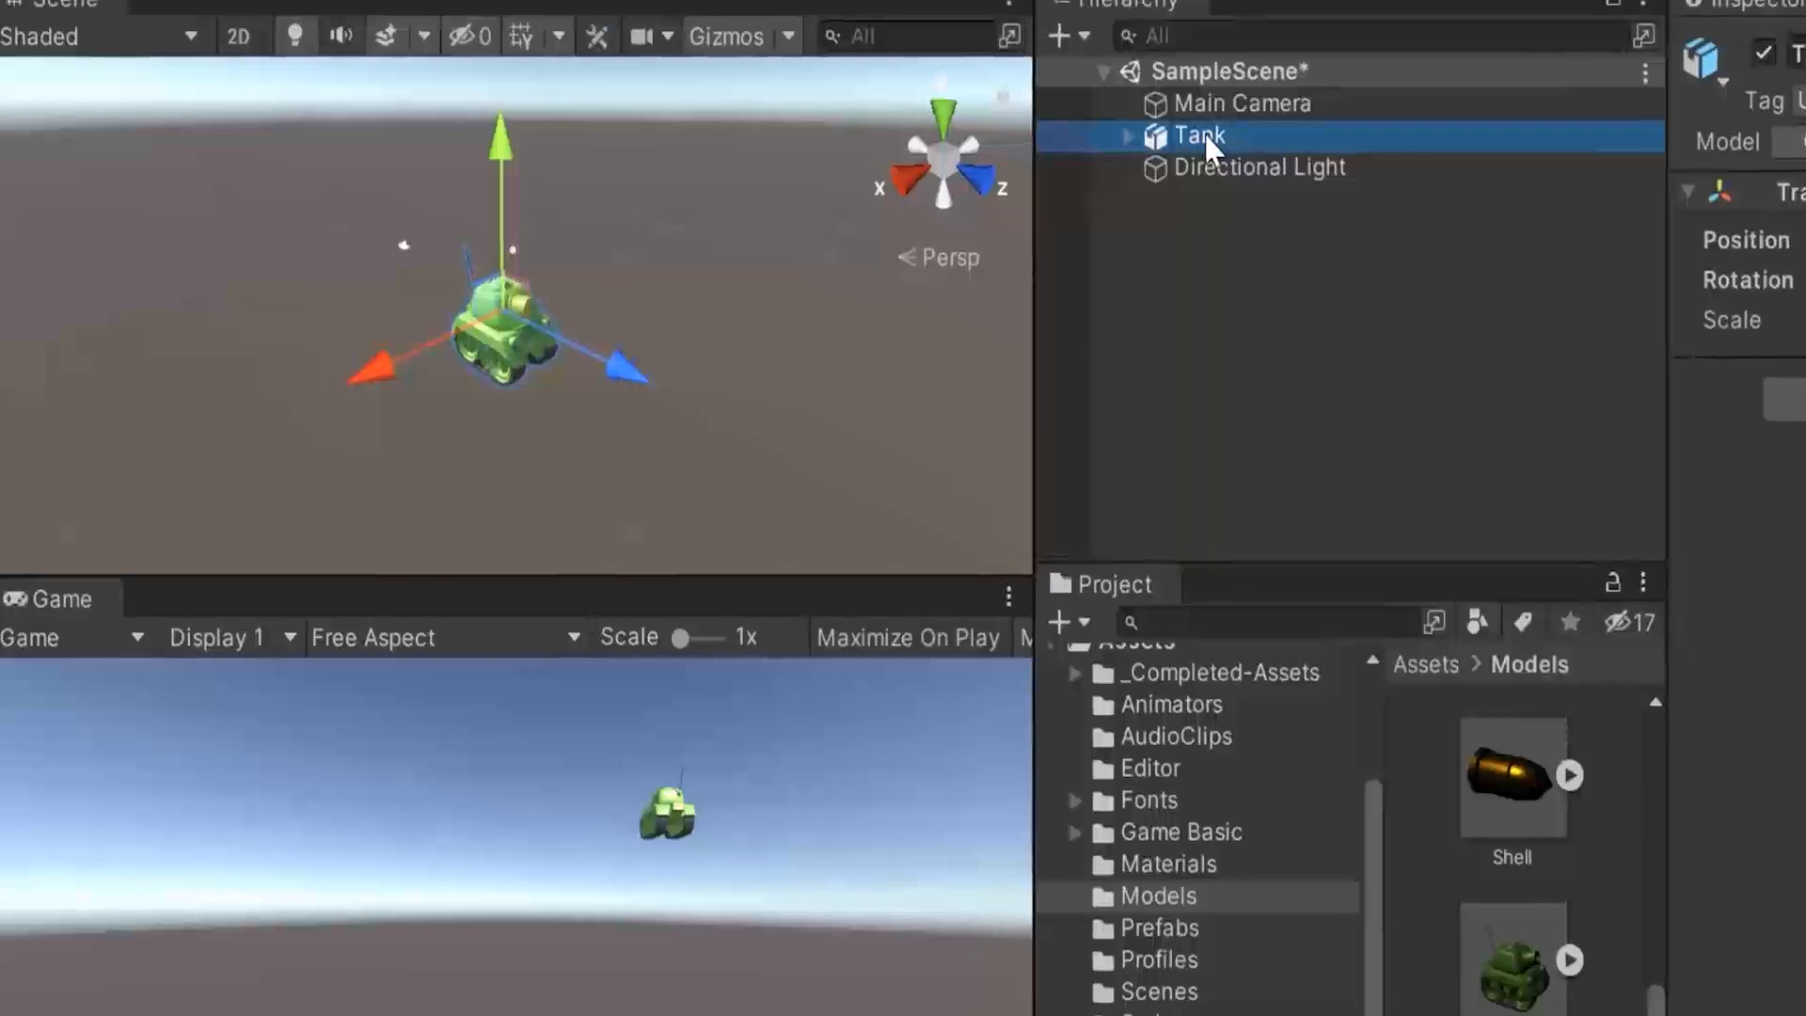
pyautogui.moveTo(1213, 141); pyautogui.dragTo(1211, 193)
pyautogui.click(1205, 347)
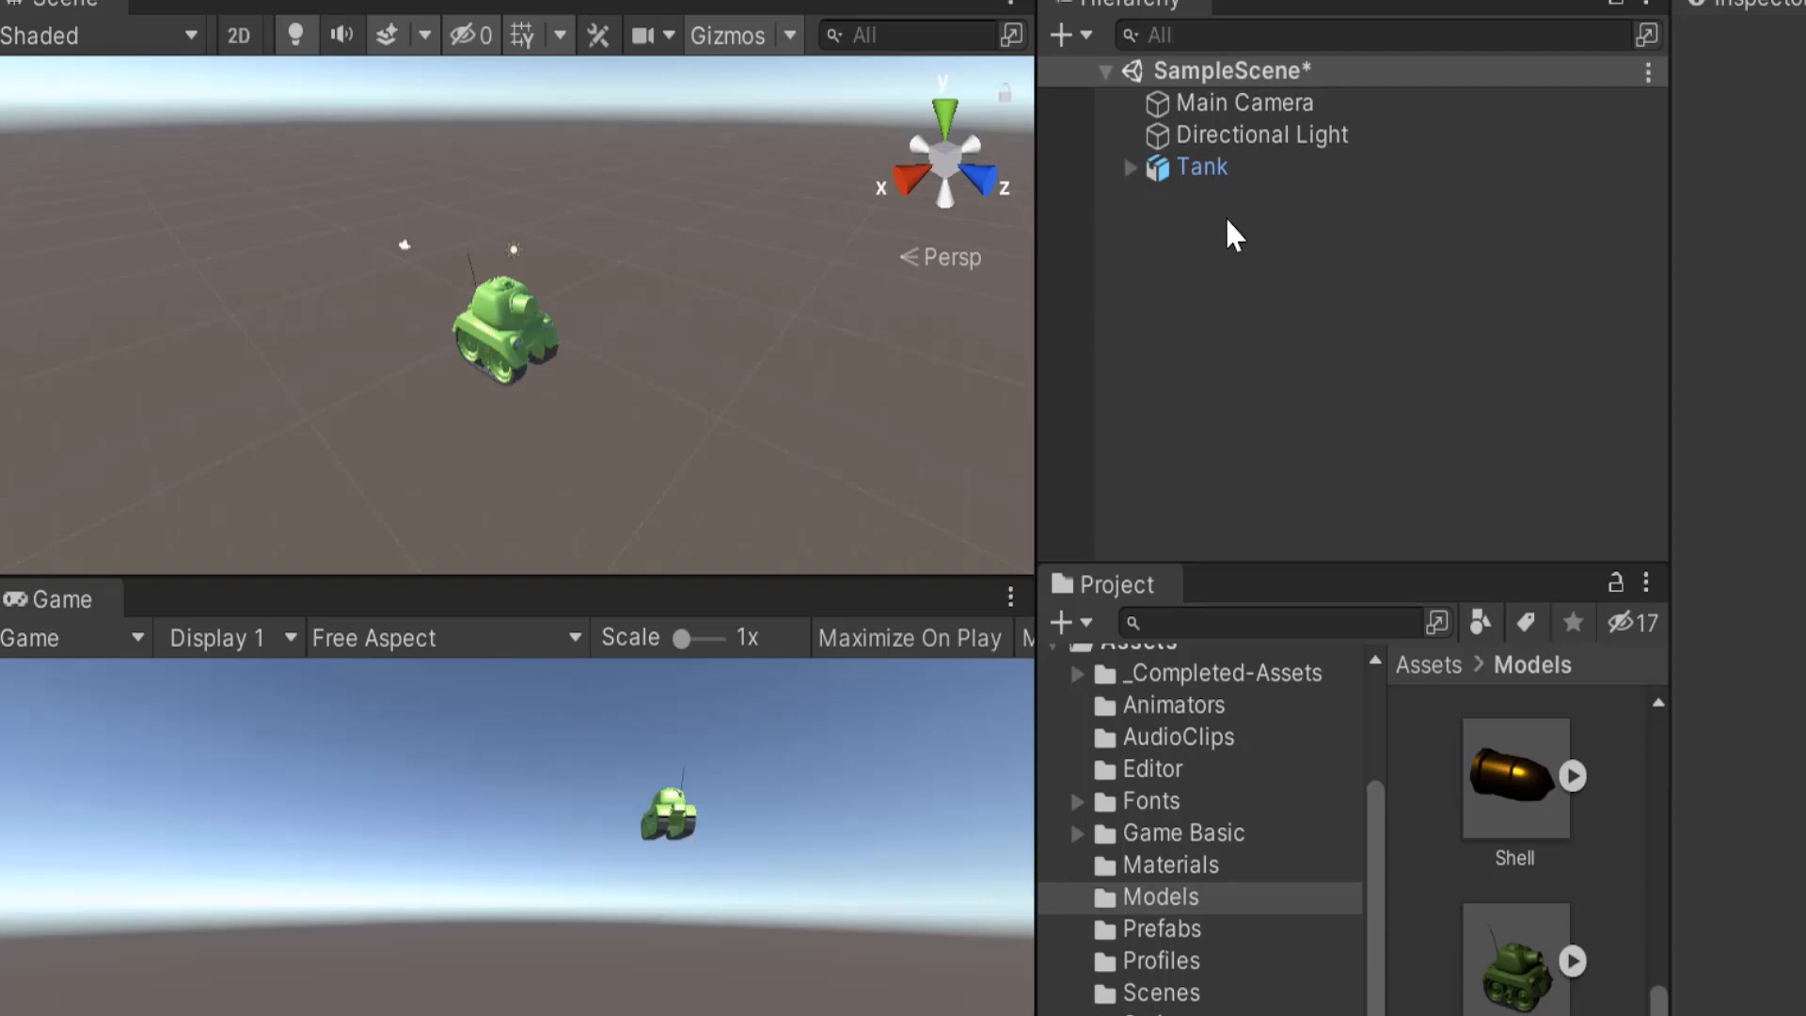
# - Select Main Camera, Directional Light and Tank in turn to inspect each object in the scene
pyautogui.click(1227, 101)
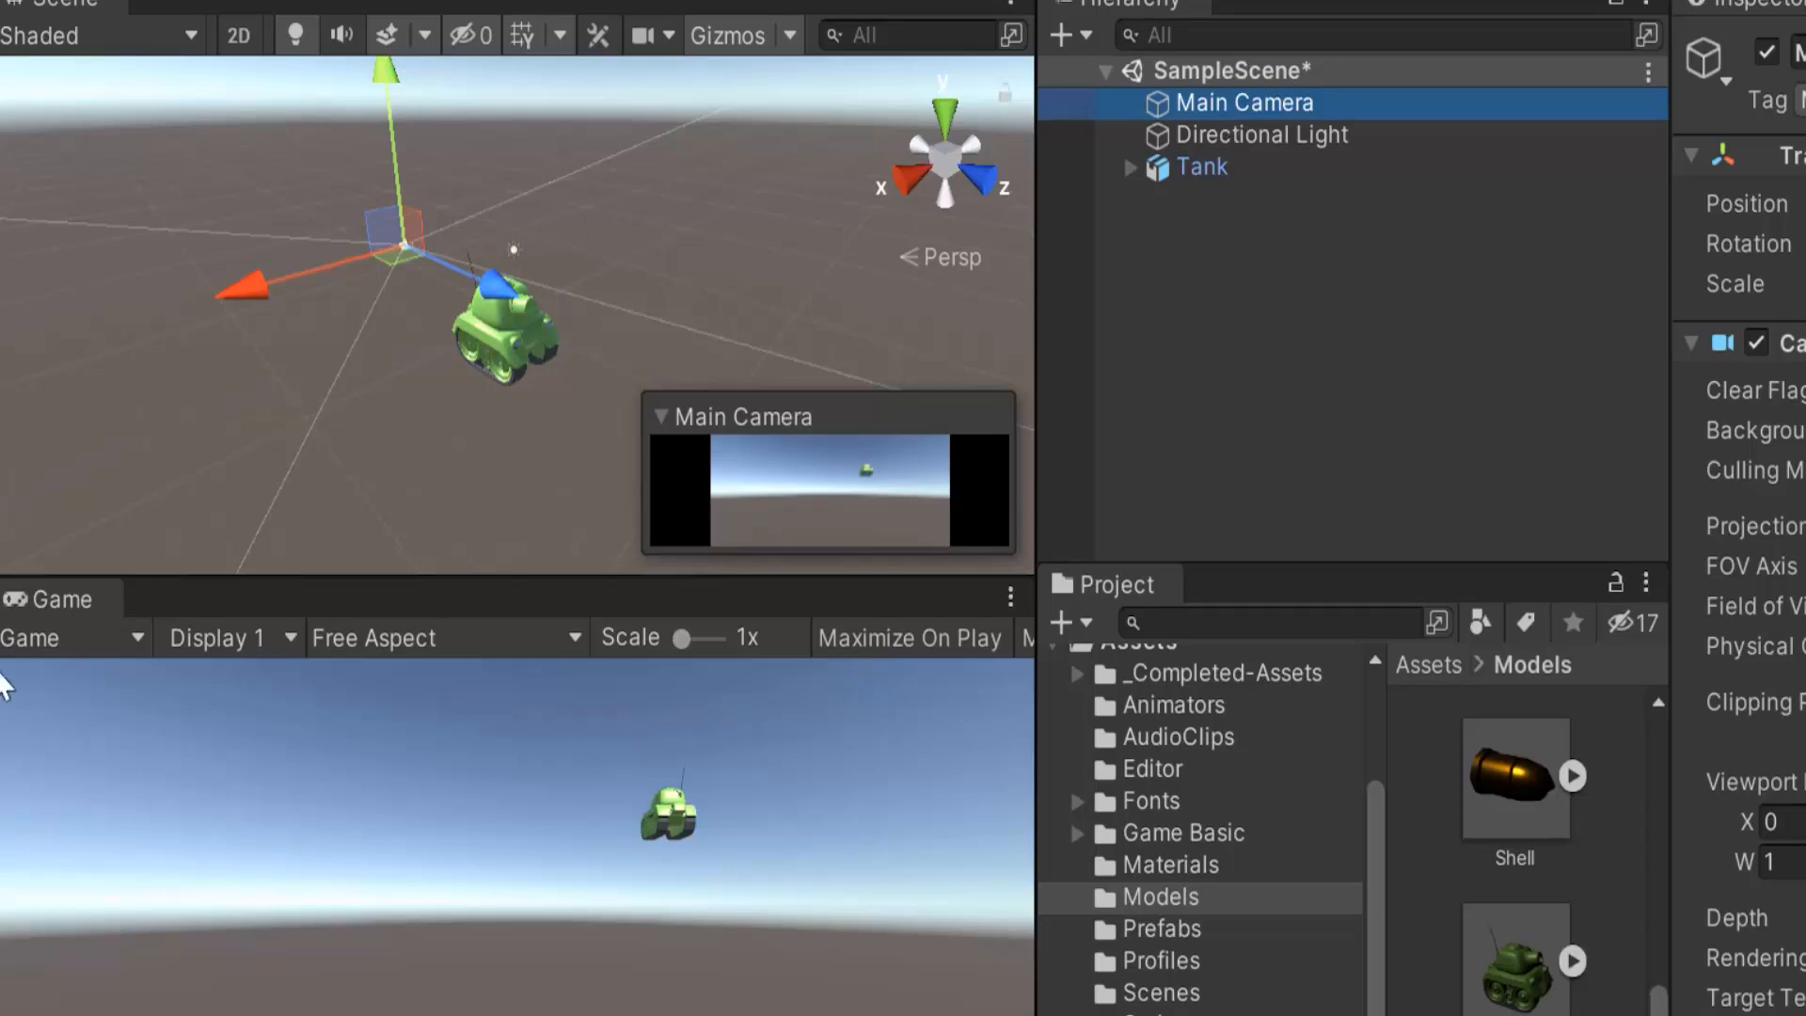
pyautogui.click(1251, 143)
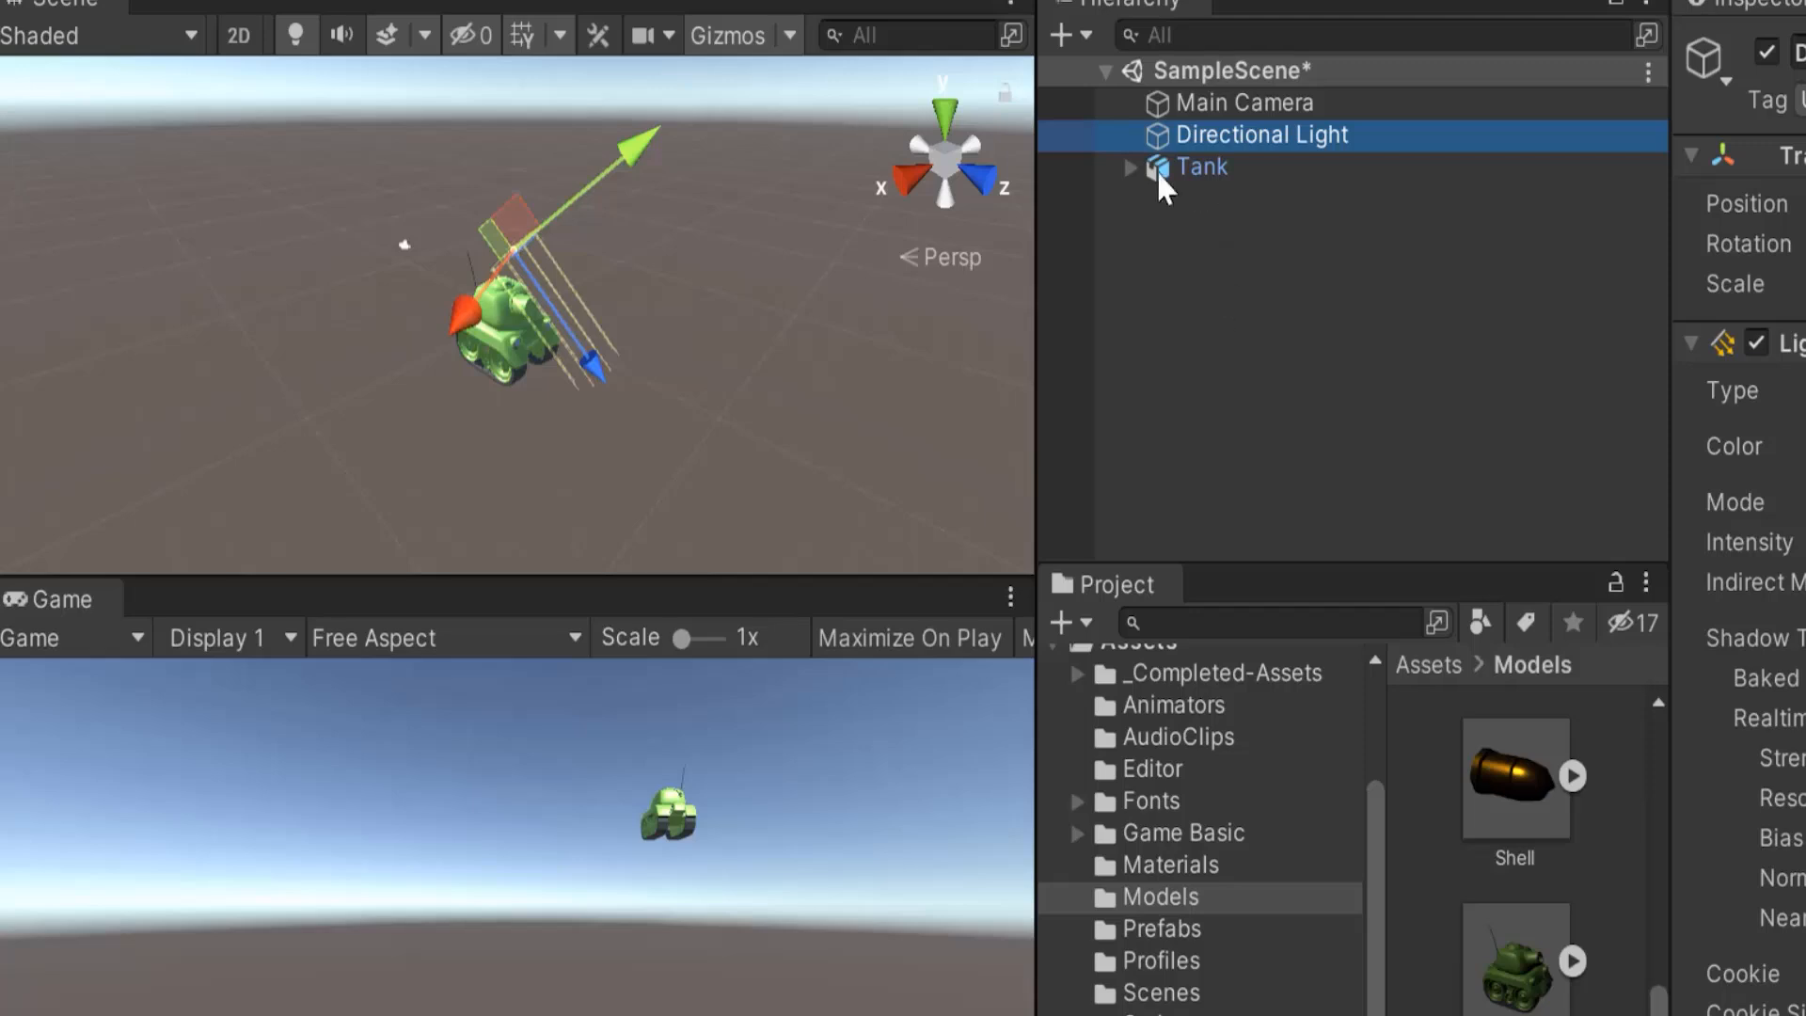
pyautogui.click(1200, 172)
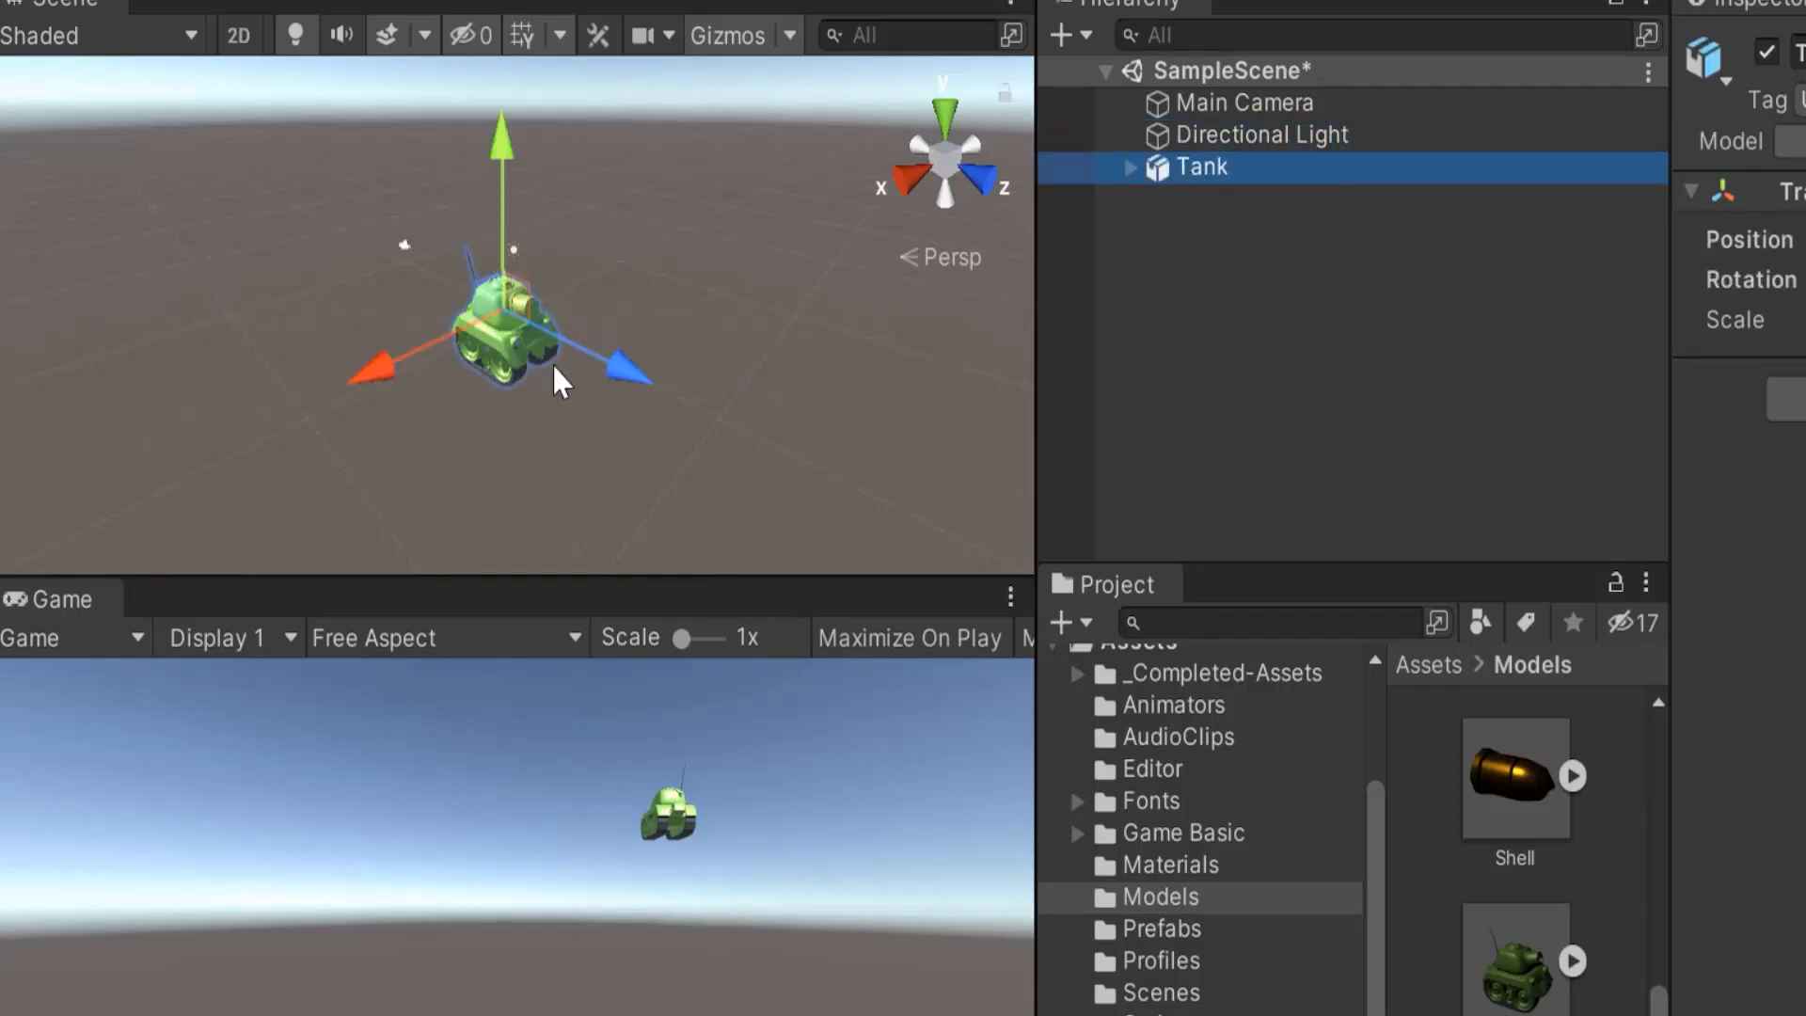